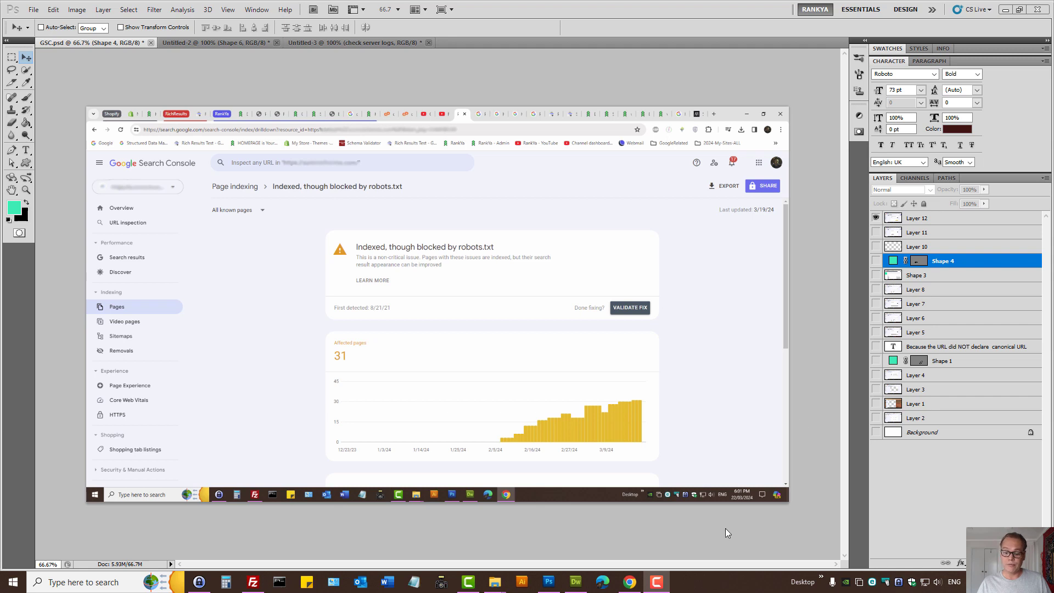
Switch from Photoshop to Chrome, showing the RankYa 'Search Engine Optimization (SEO) for 2024' article.
left_click(629, 582)
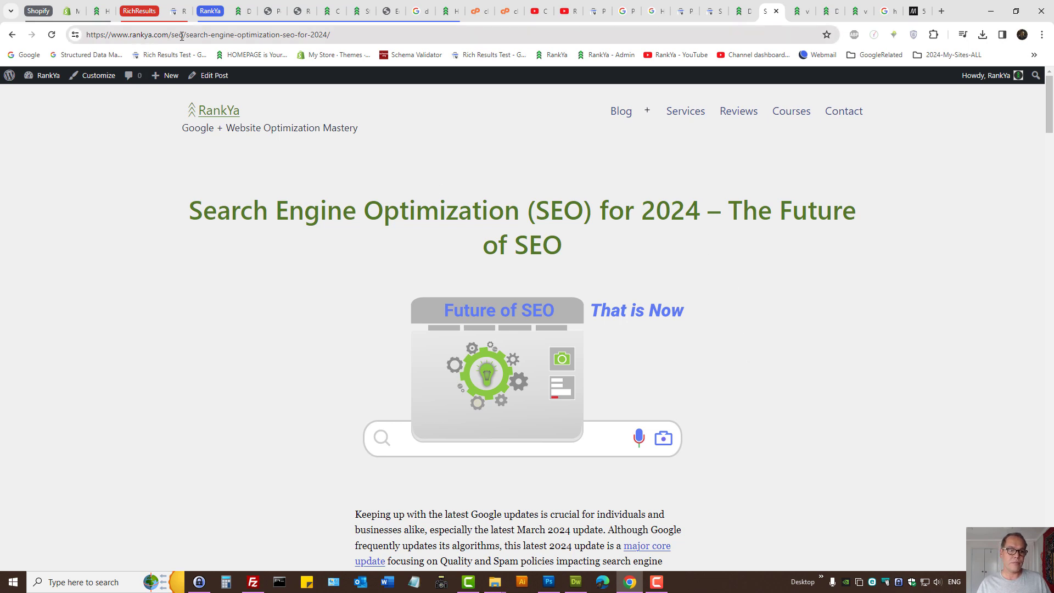
Load the RankYa site's robots.txt and review its rules, including the Disallow *?replytocom* line.
left_click_drag(172, 36, 597, 103)
mouse_move(616, 115)
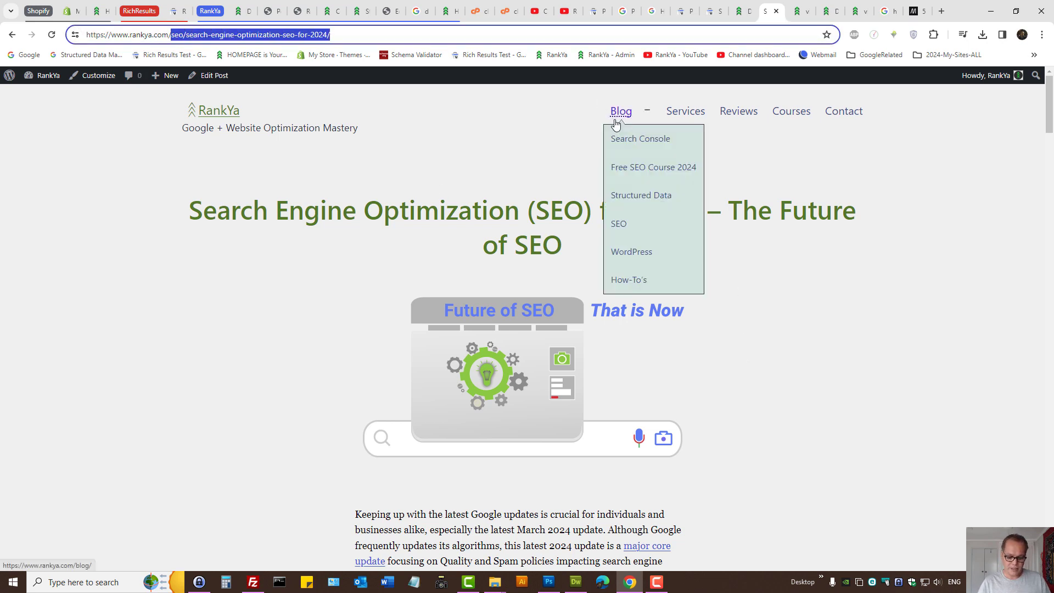
type("robot")
key("Return")
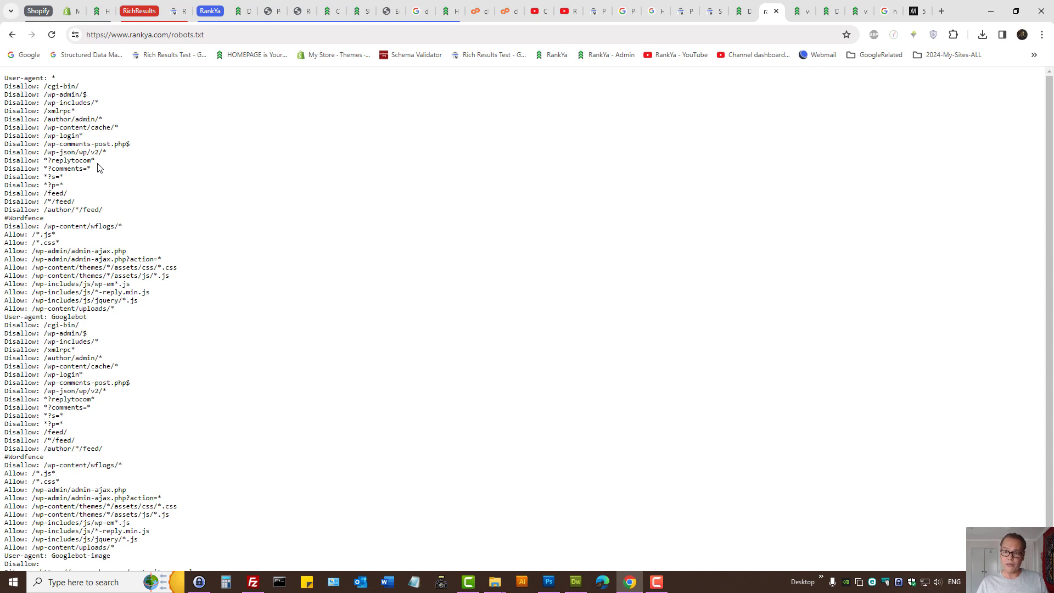
left_click_drag(96, 160, 2, 167)
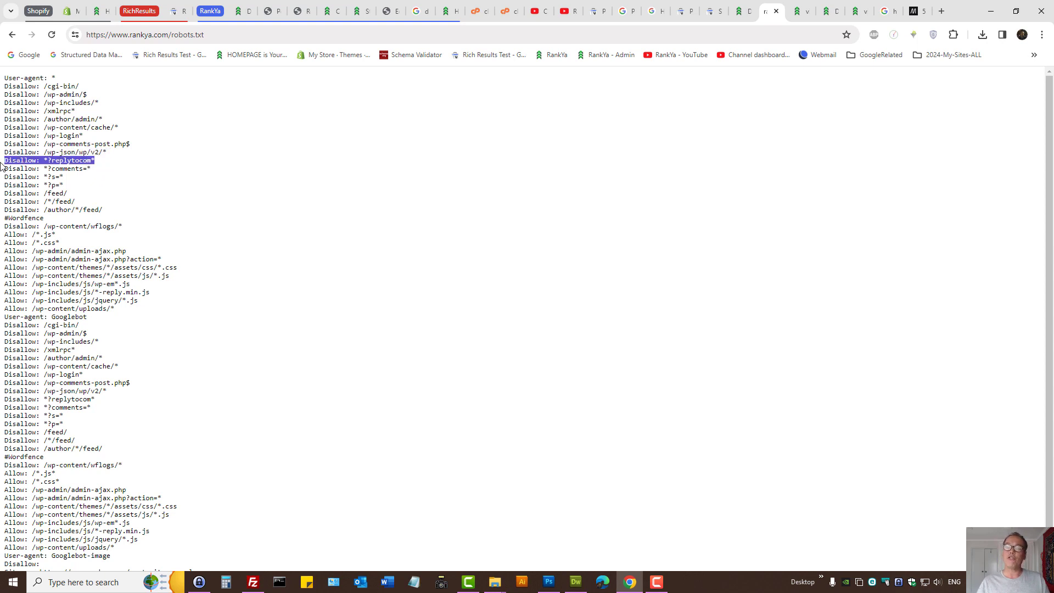
left_click(509, 193)
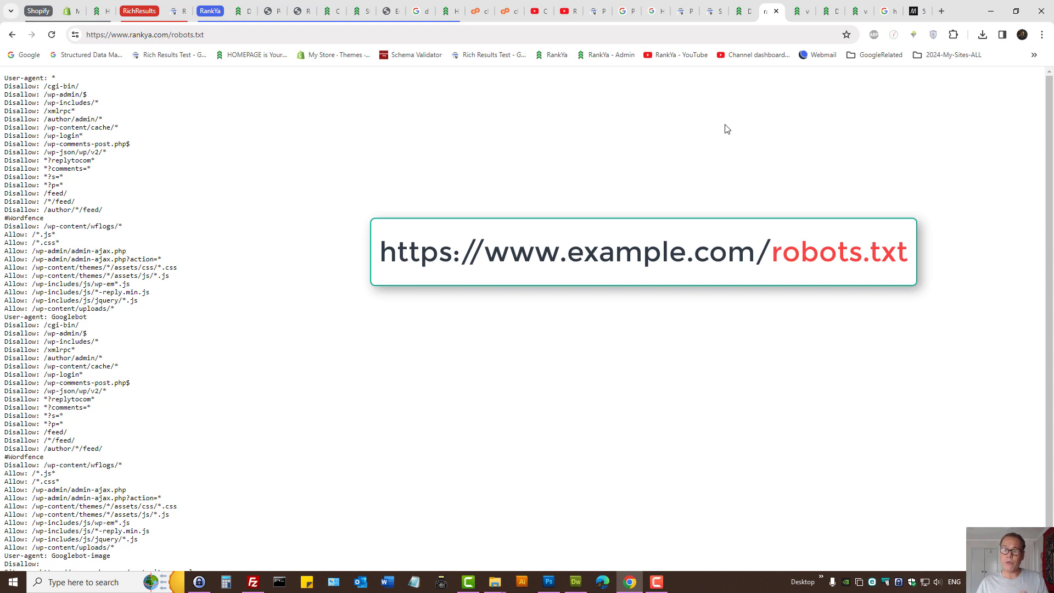
Open the live site in a new tab from WordPress, then go to Shopify Themes.
left_click(740, 11)
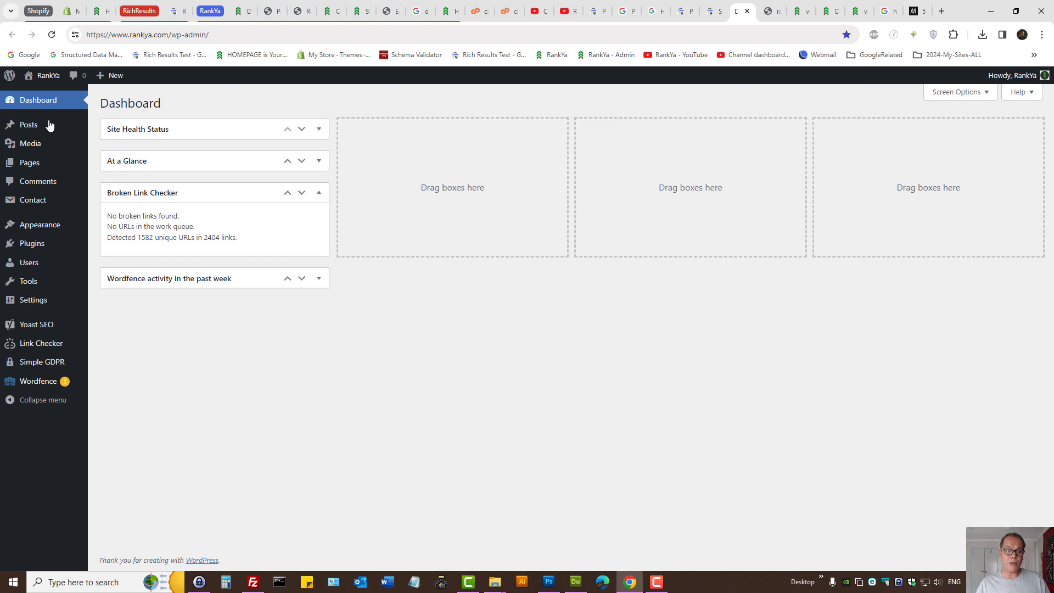
mouse_move(36, 75)
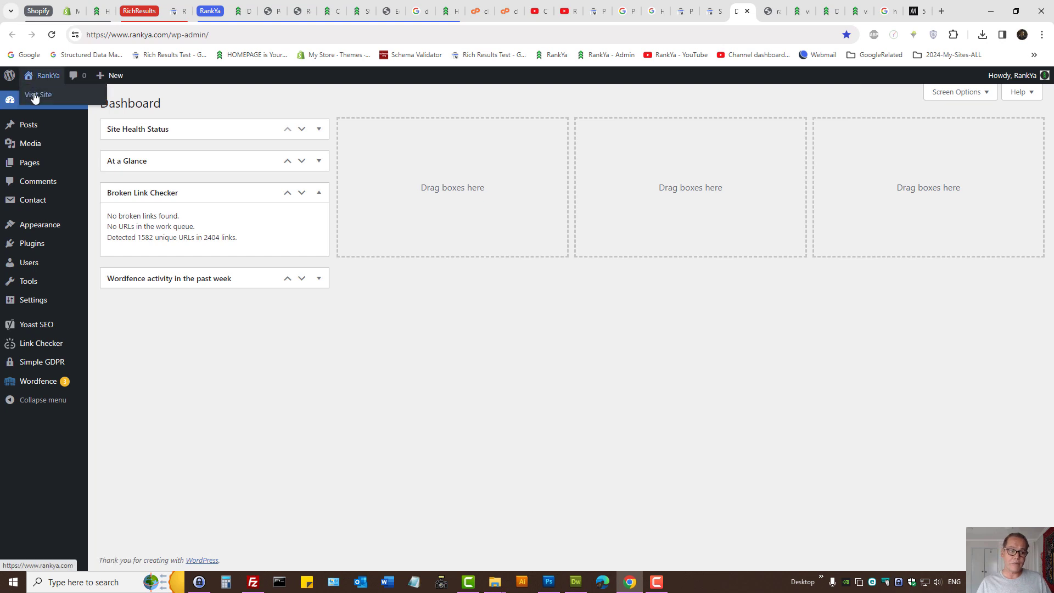
middle_click(34, 95)
mouse_move(73, 330)
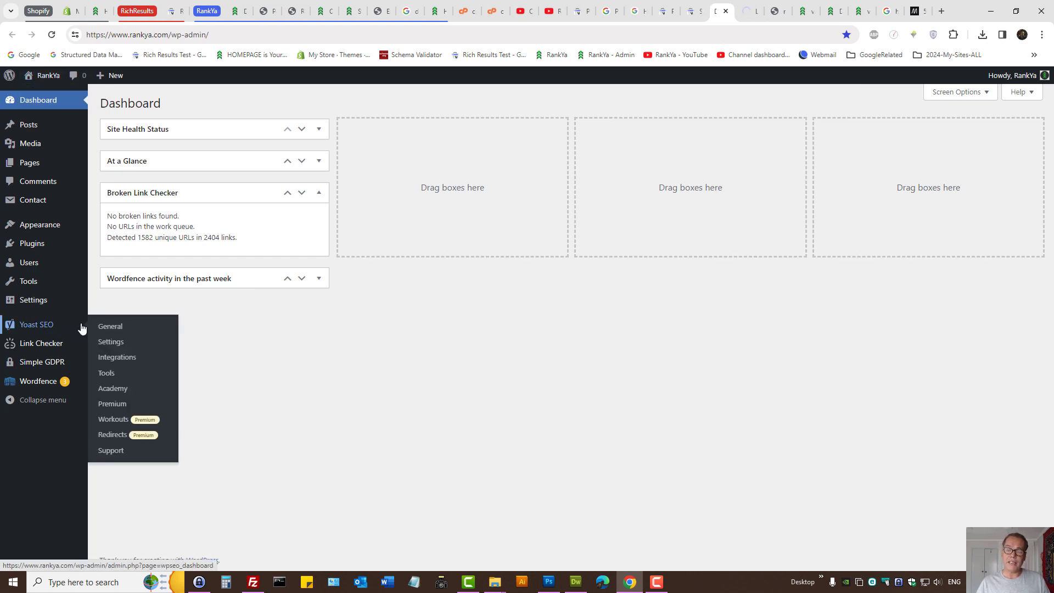
left_click(68, 11)
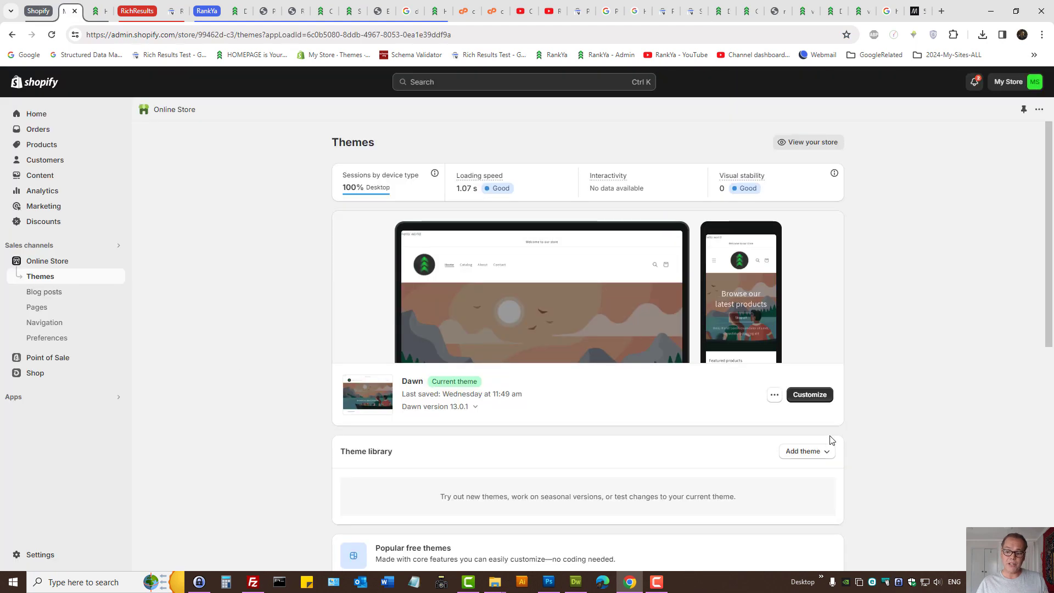
Open the Dawn theme's code editor on theme.liquid and expand the Templates folder.
left_click(774, 395)
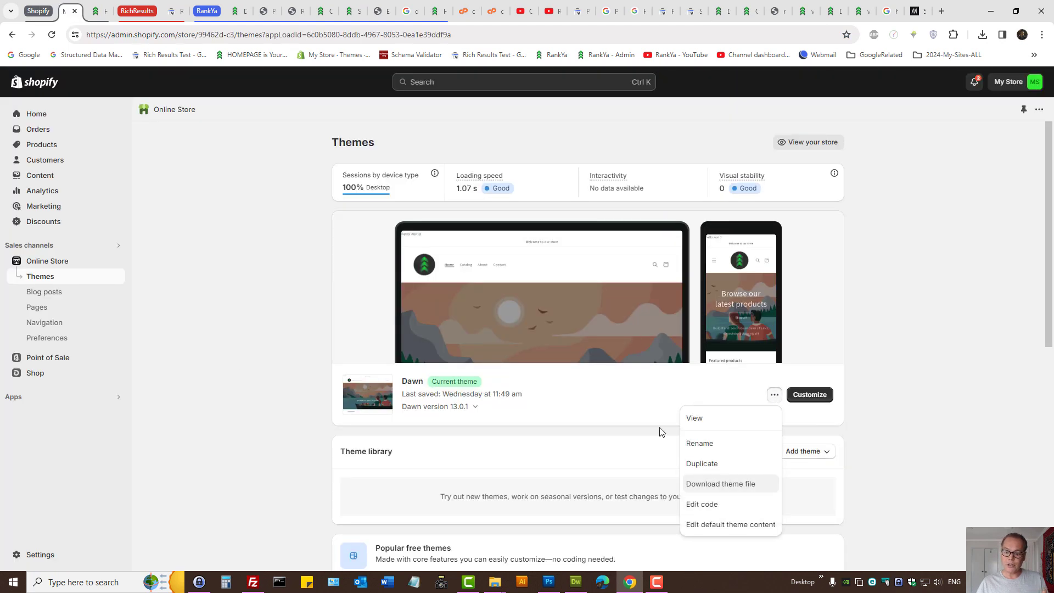
left_click(701, 503)
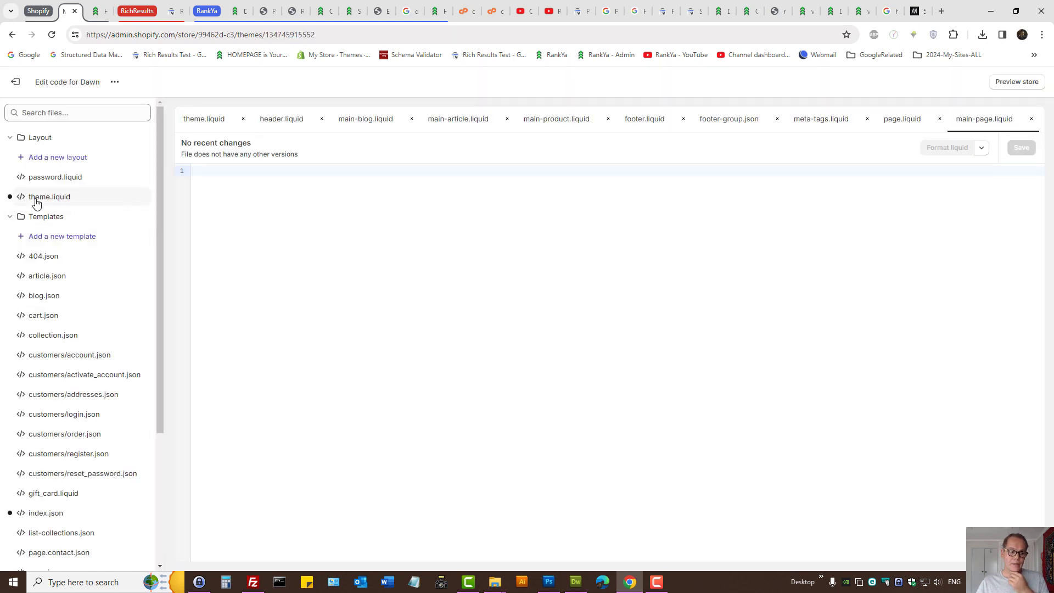
left_click(37, 198)
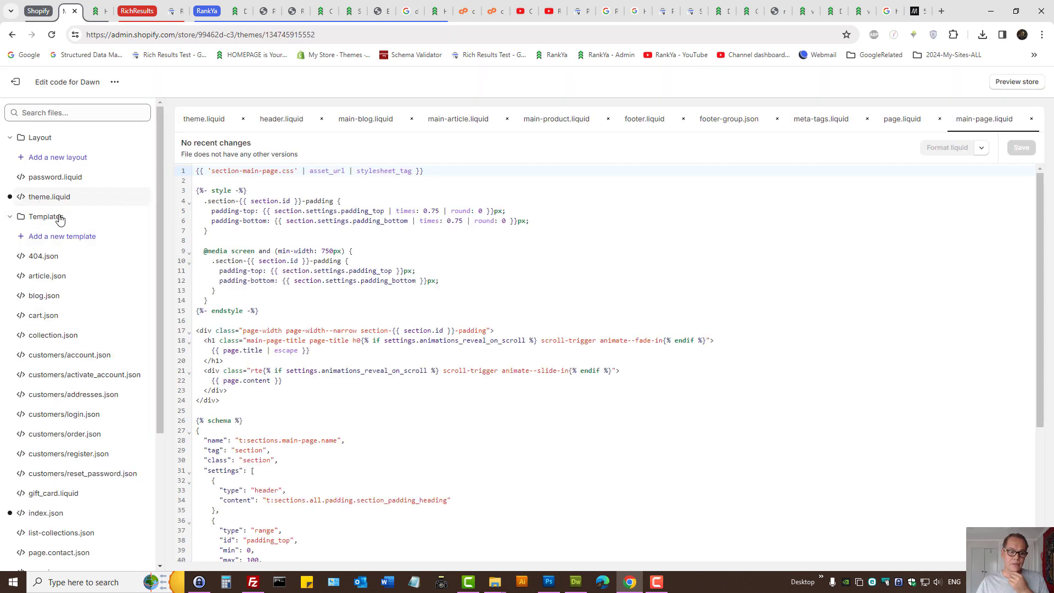
left_click(41, 216)
left_click(35, 217)
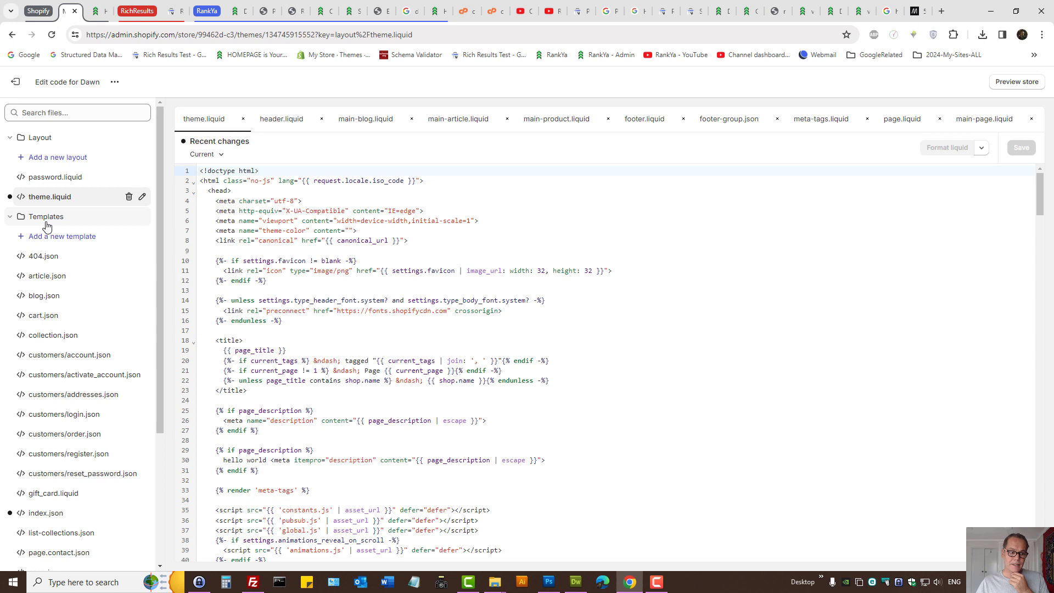
Load the storefront's /robots.txt page, then return to the Dawn code editor.
left_click(98, 11)
left_click(186, 34)
key("End")
type("/rob")
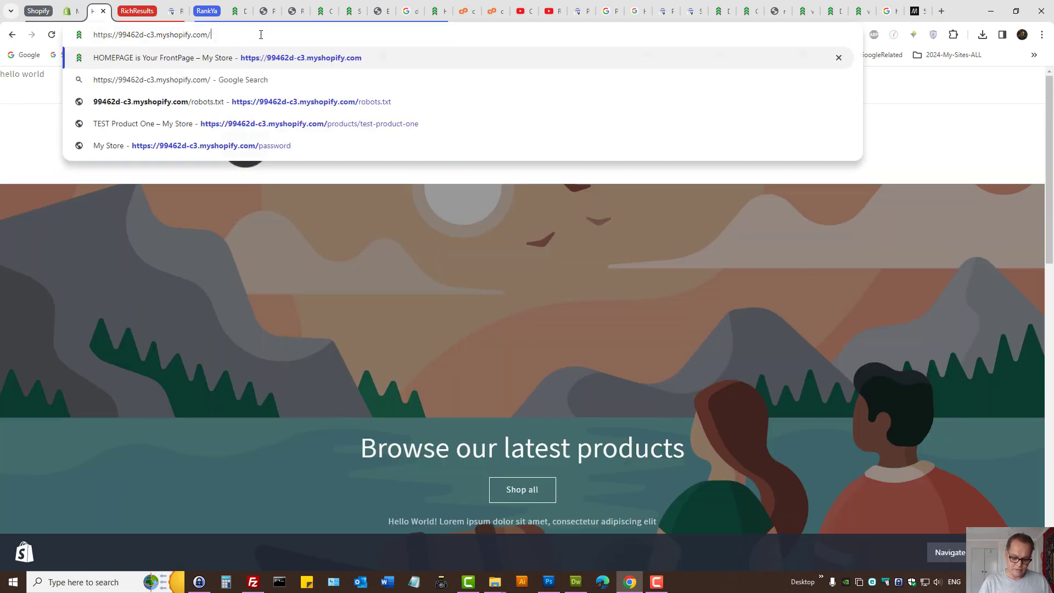
key("Return")
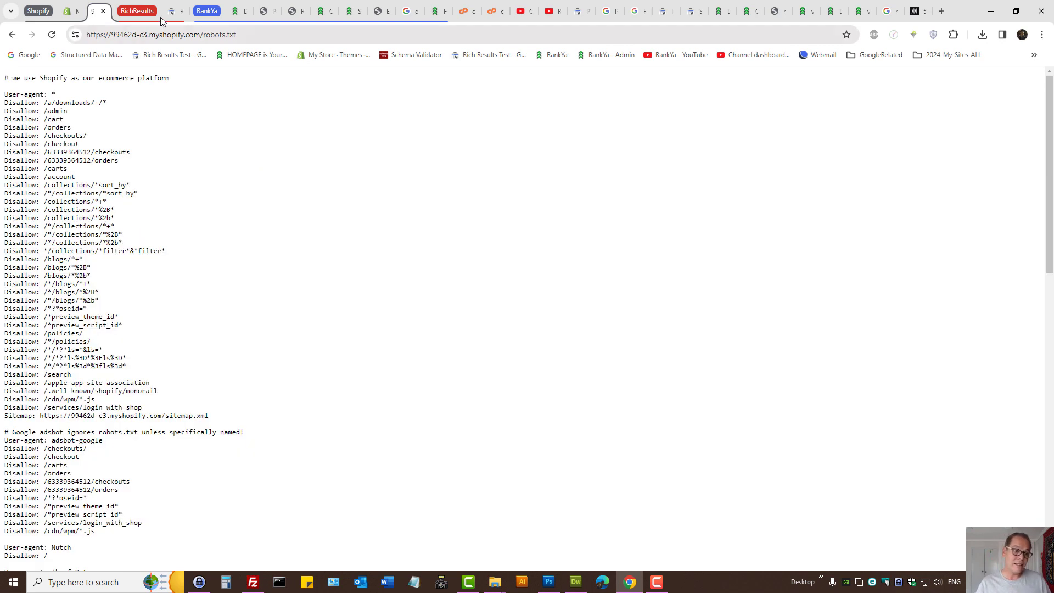
left_click(77, 7)
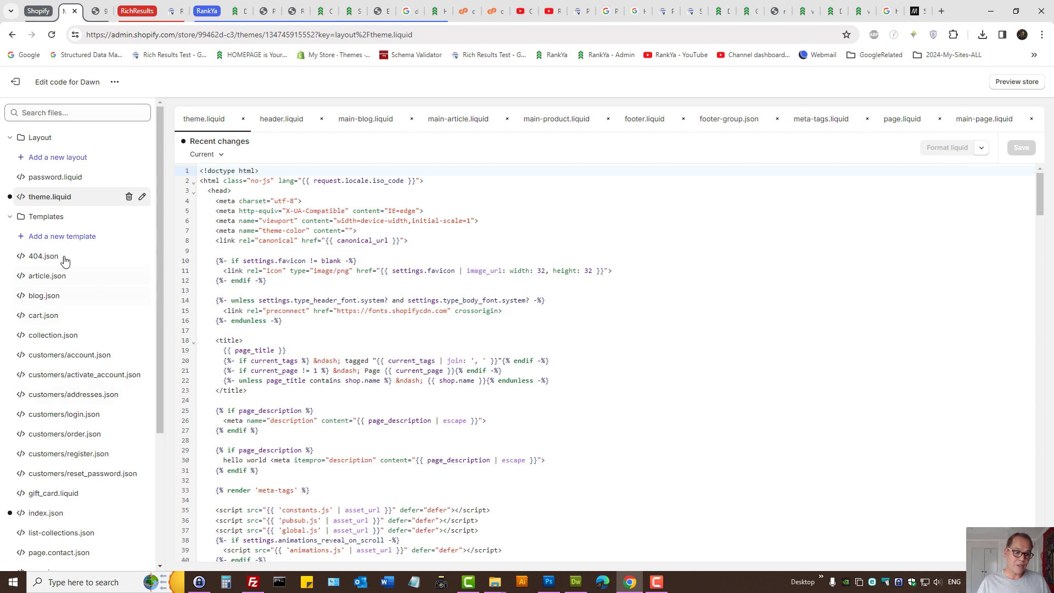
Add a new robots.txt template to the Dawn theme.
left_click(41, 237)
left_click(445, 321)
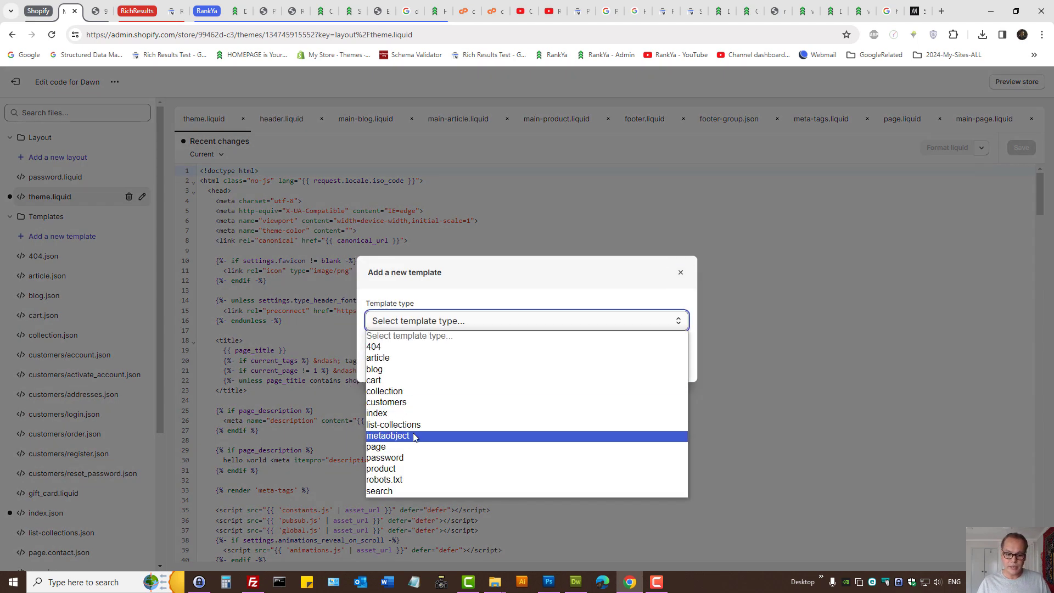
left_click(407, 478)
left_click(667, 365)
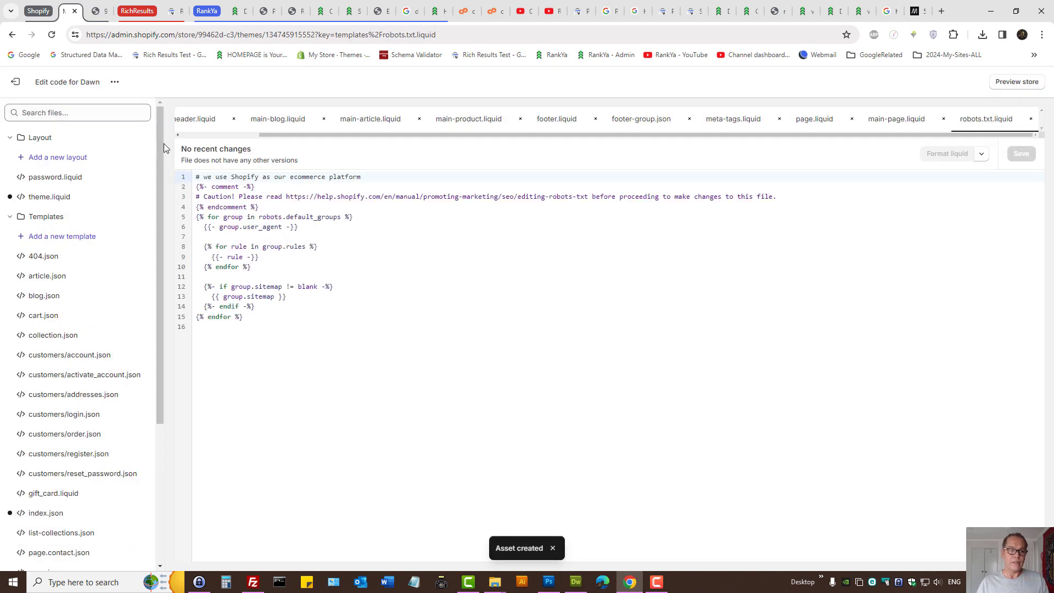
Copy the live robots.txt rules into the new template, replacing its default code.
key("ctrl+Tab")
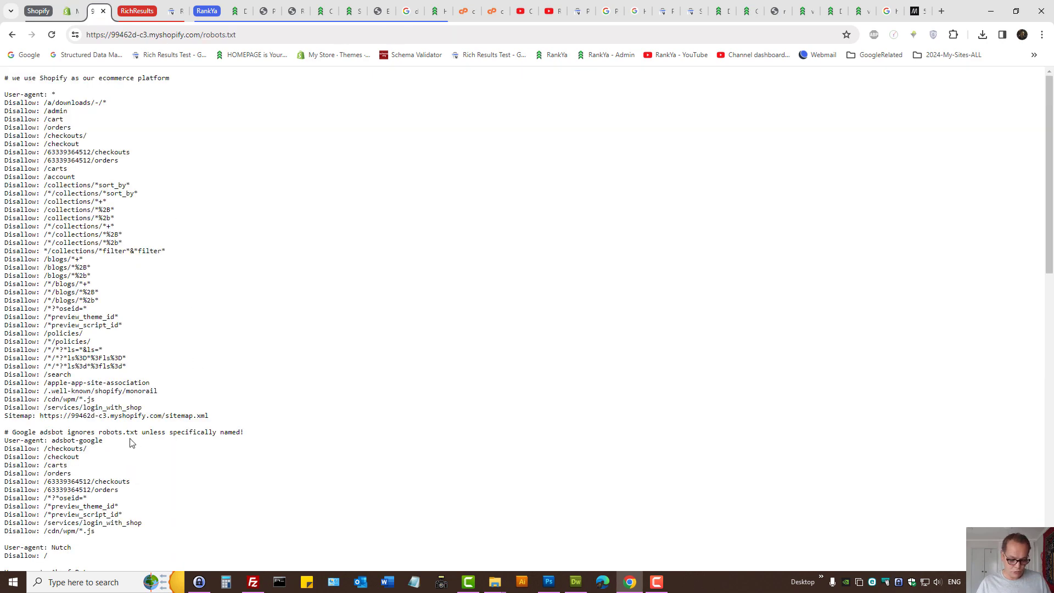
key("ctrl+a")
key("ctrl+shift+Tab")
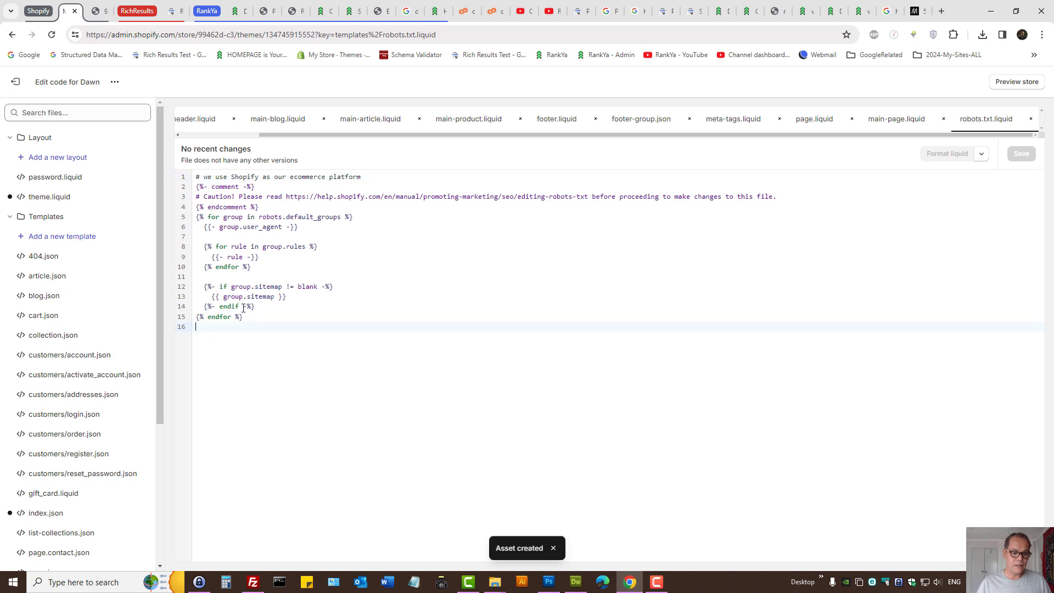
key("ctrl+a")
key("ctrl+v")
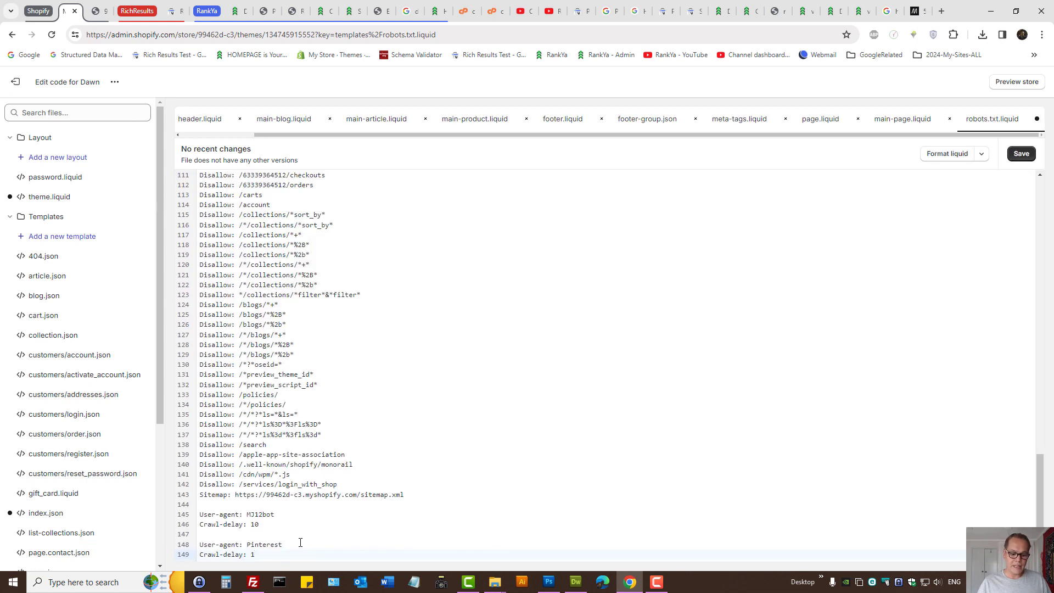
key("Return")
key("Return")
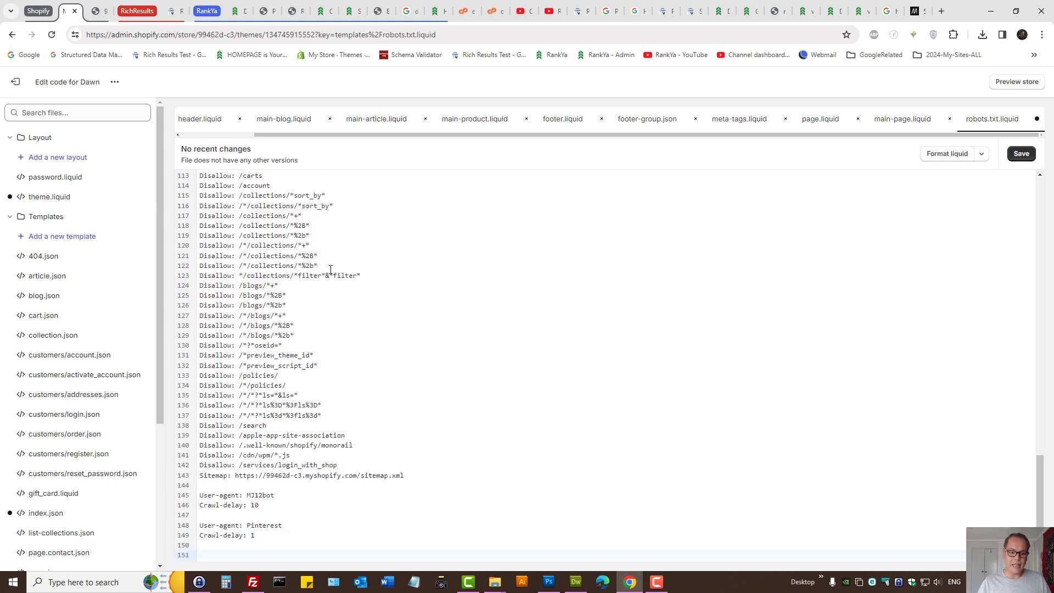
Delete the Disallow: /blogs/*+* and Disallow: /blogs/*%2B* lines from the template.
left_click_drag(331, 257, 201, 257)
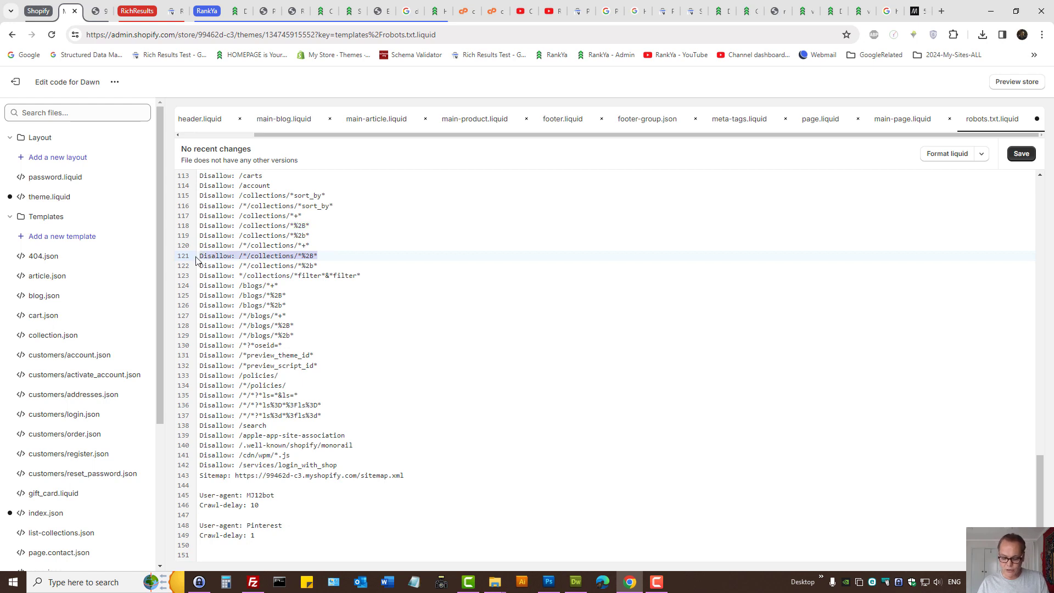
triple_click(201, 257)
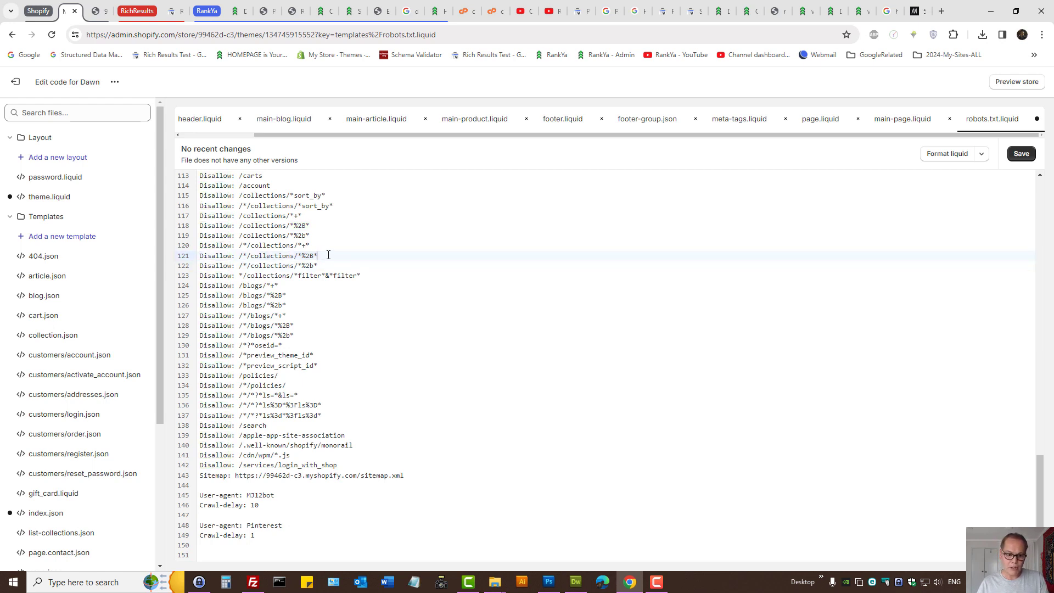
left_click_drag(328, 257, 194, 256)
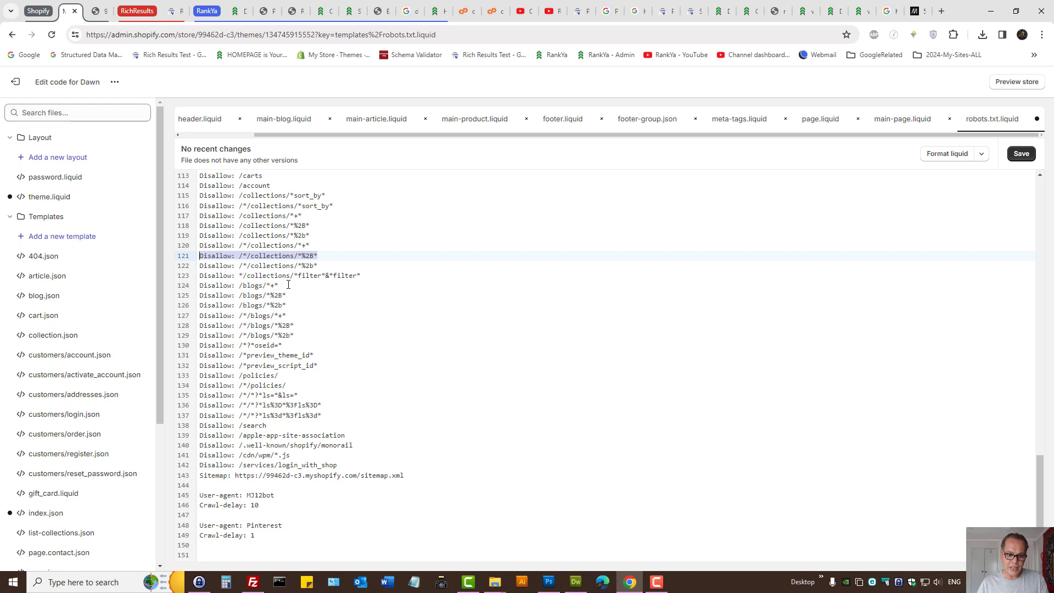
left_click_drag(288, 285, 198, 285)
key("BackSpace")
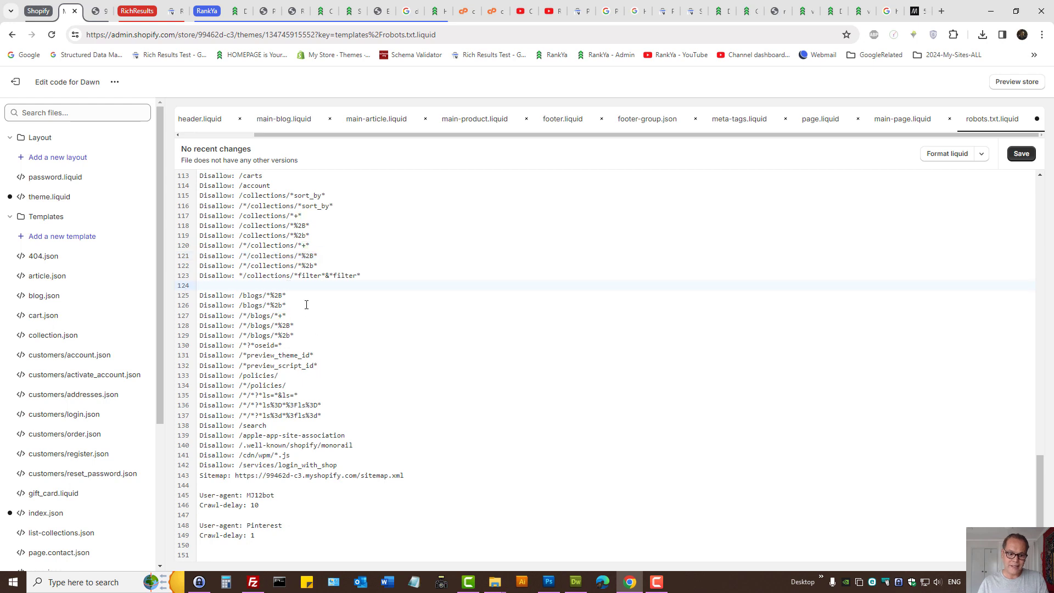
left_click_drag(300, 296, 199, 296)
key("BackSpace")
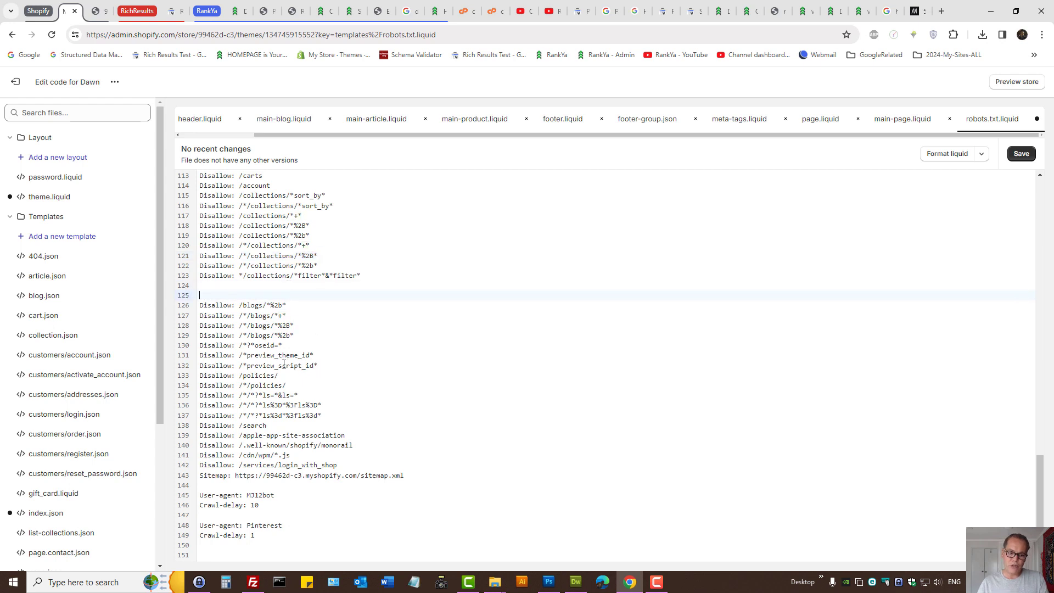
left_click(1000, 5)
Minimise Chrome and FileZilla, close the Downloads window, and move the desktop robots.txt file.
left_click(1002, 8)
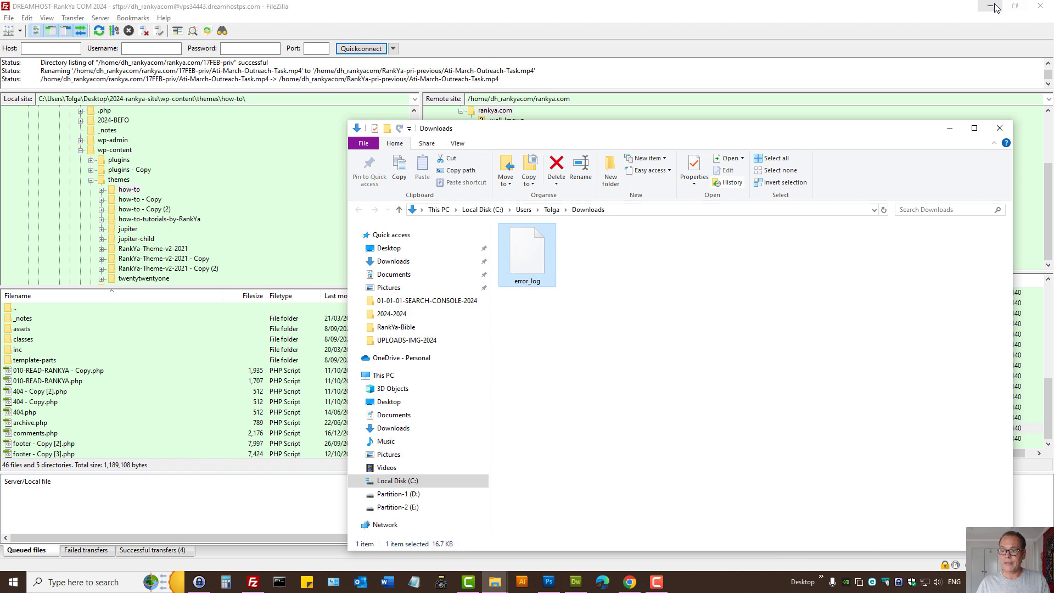
left_click(992, 6)
left_click(1000, 128)
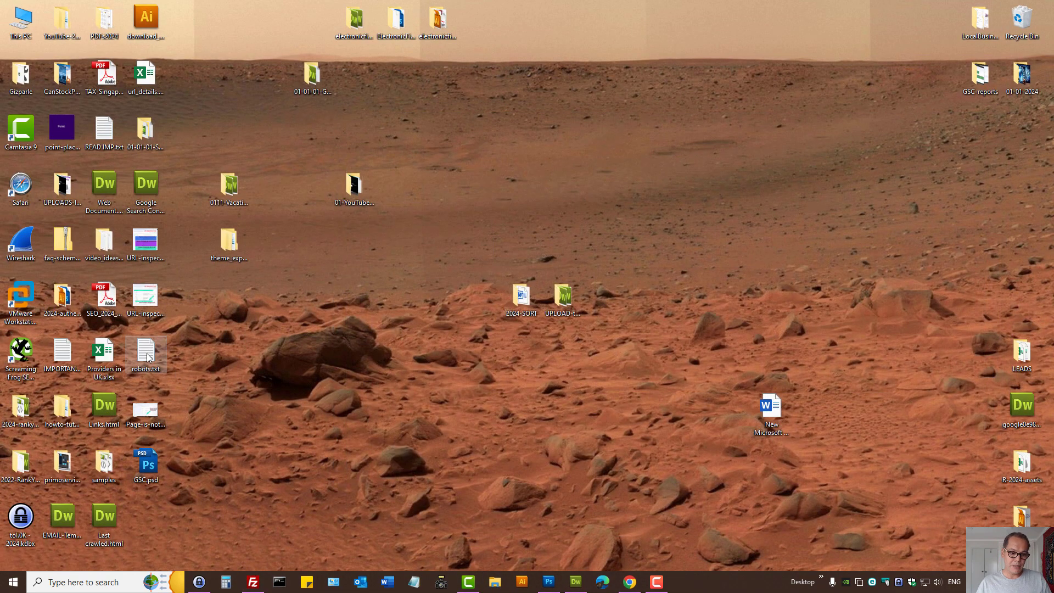
left_click_drag(148, 357, 273, 359)
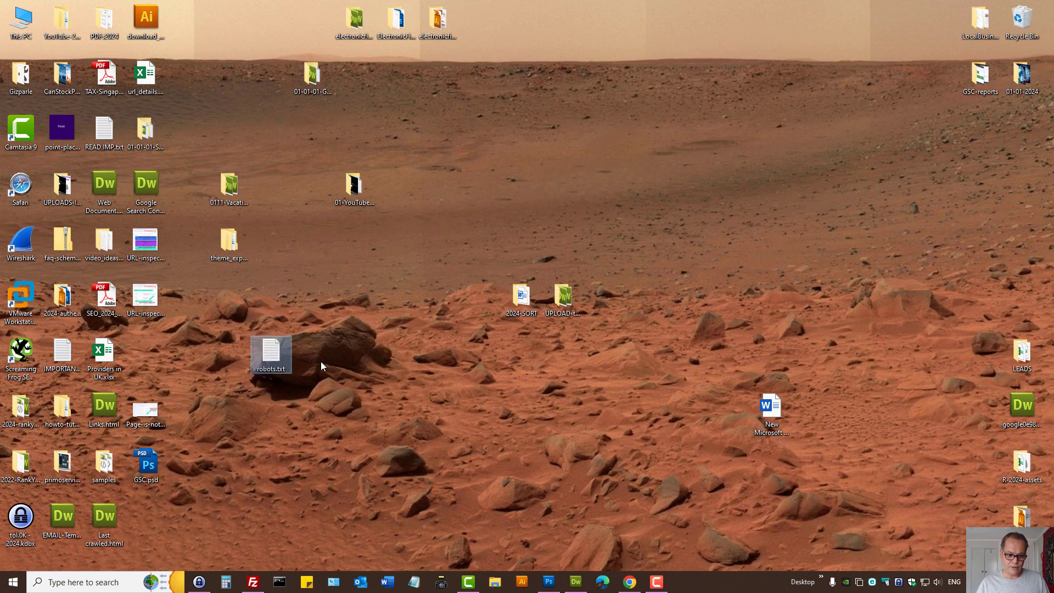
Create a test text document named 'robots' on the desktop, then delete it.
right_click(388, 371)
mouse_move(454, 476)
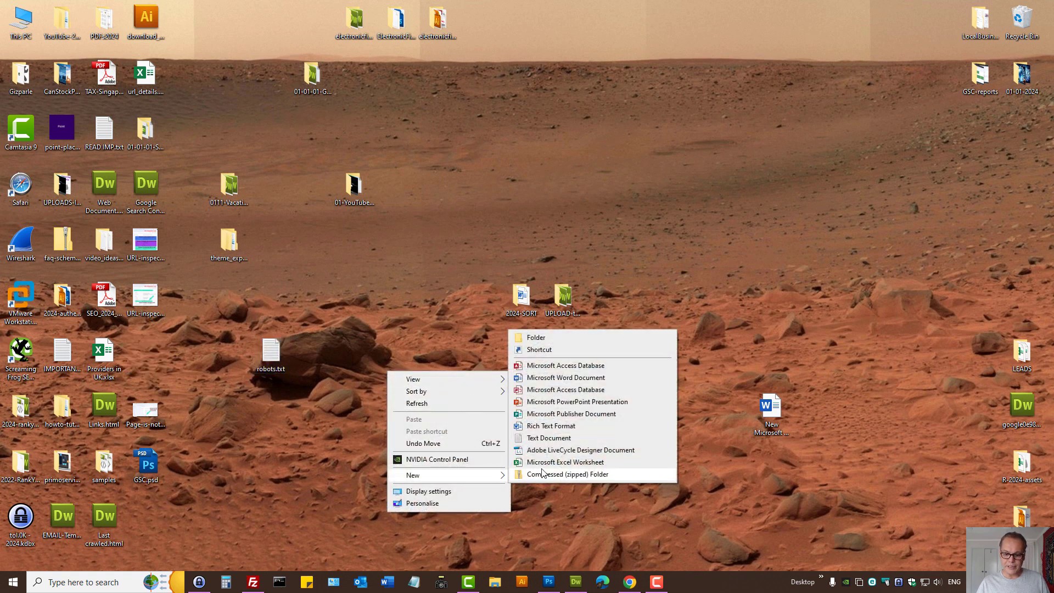
left_click(540, 438)
type("rob")
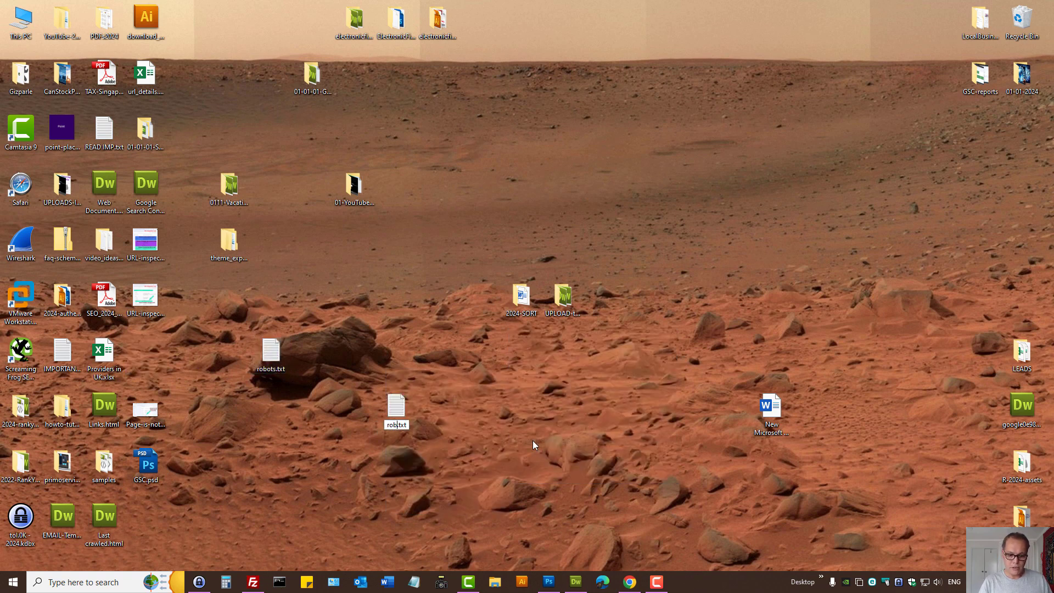
type("ots")
key("Return")
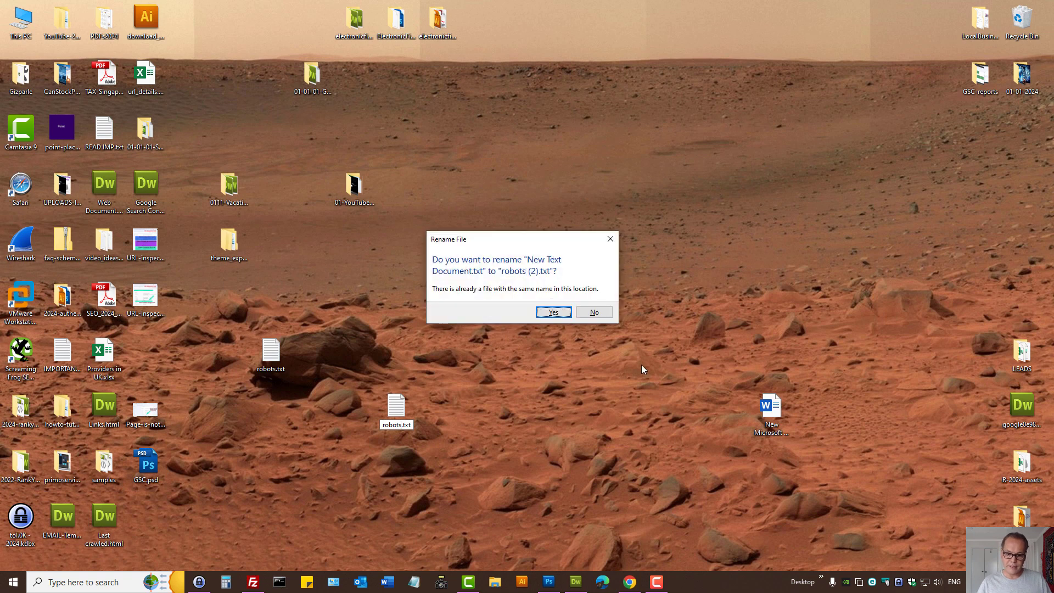
left_click(594, 311)
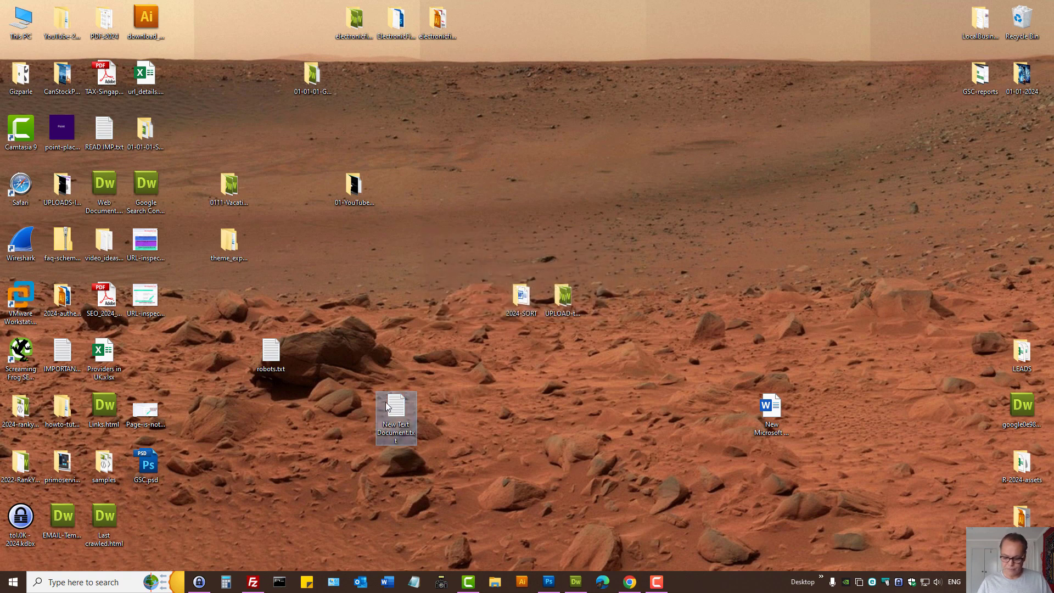
key("Delete")
left_click(570, 337)
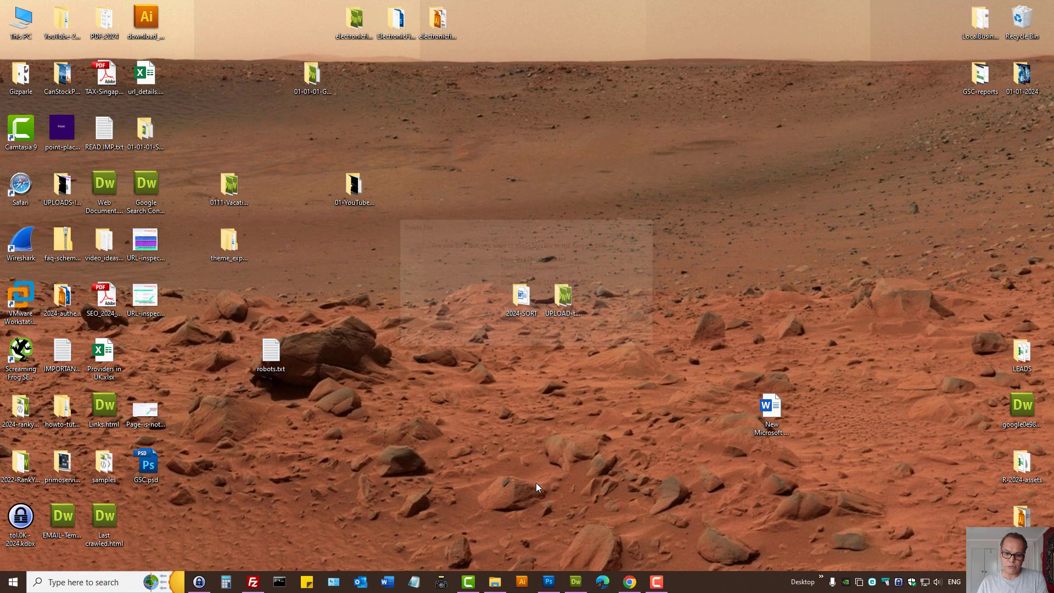
Open the desktop robots.txt in Notepad to view its user-agent and Allow lines.
double_click(274, 354)
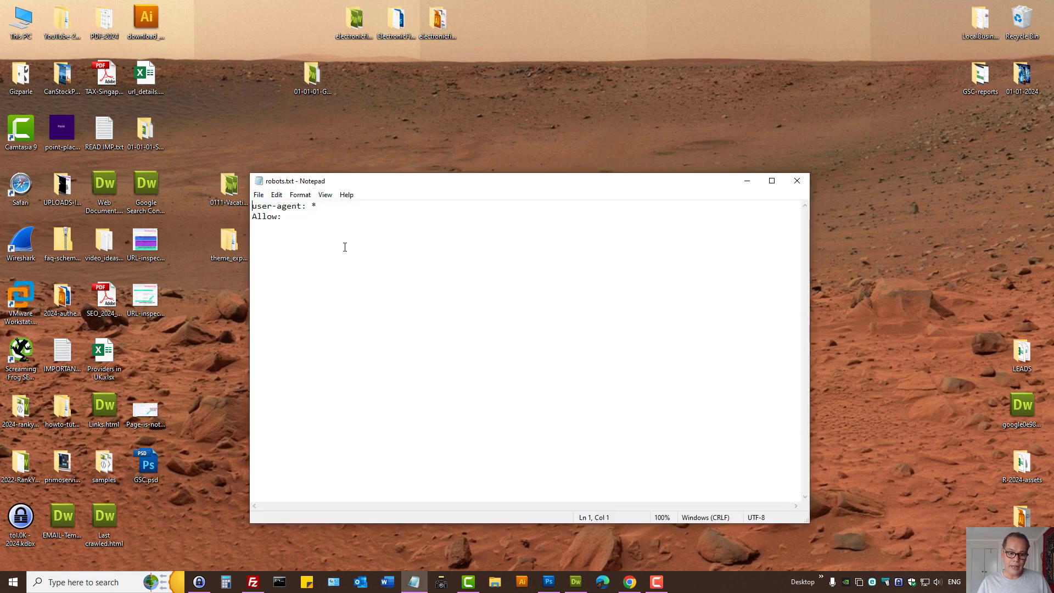
key("ctrl+a")
left_click(426, 268)
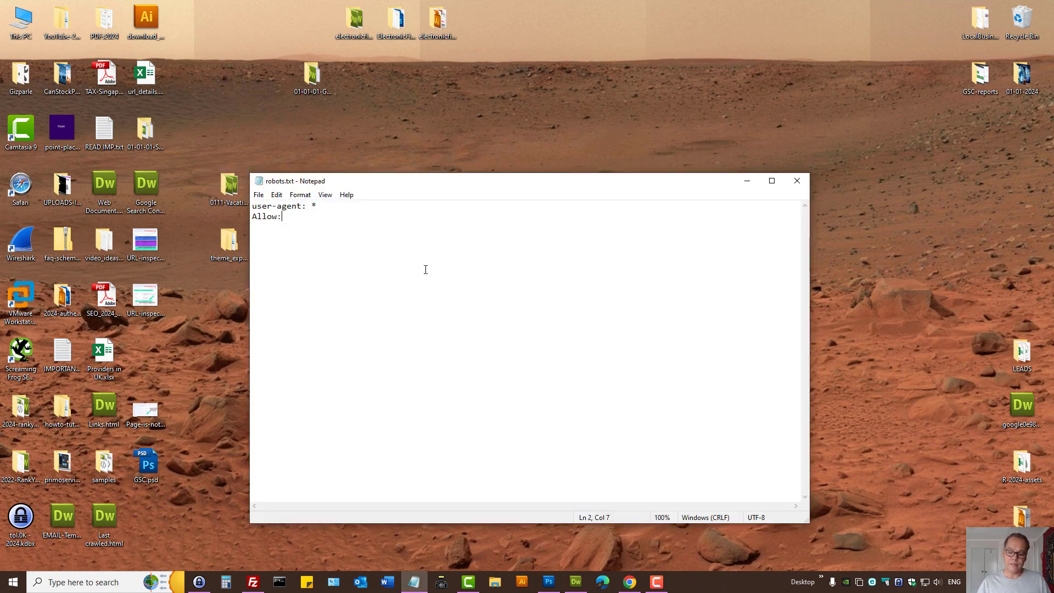
In Search Console's Blocked by robots.txt report, find the rule blocking the how-to-rank-in-google feed URL.
left_click(628, 587)
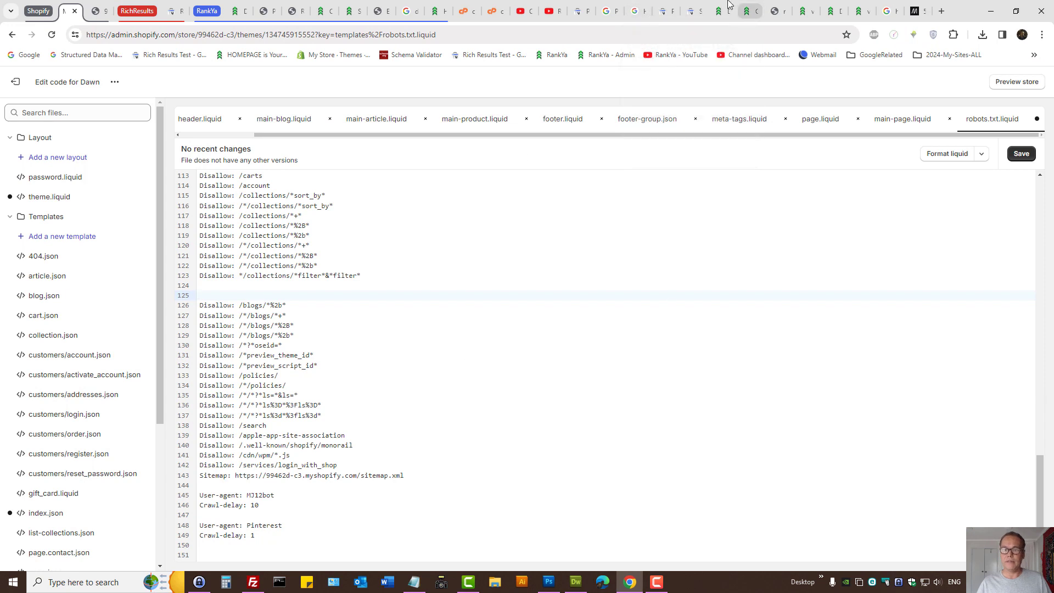
left_click(693, 11)
left_click(666, 11)
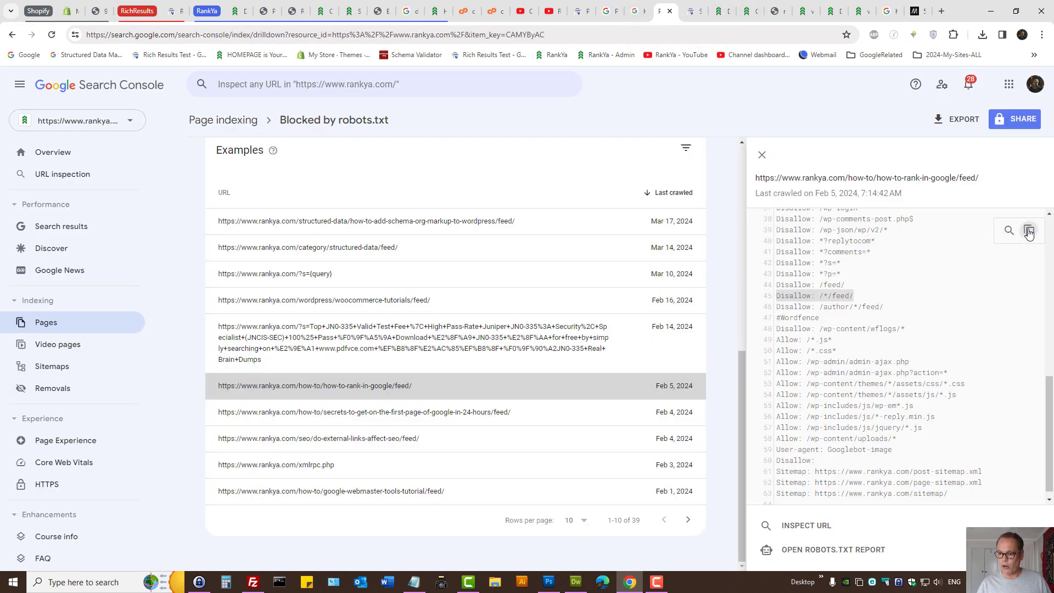
left_click(409, 393)
left_click(510, 398)
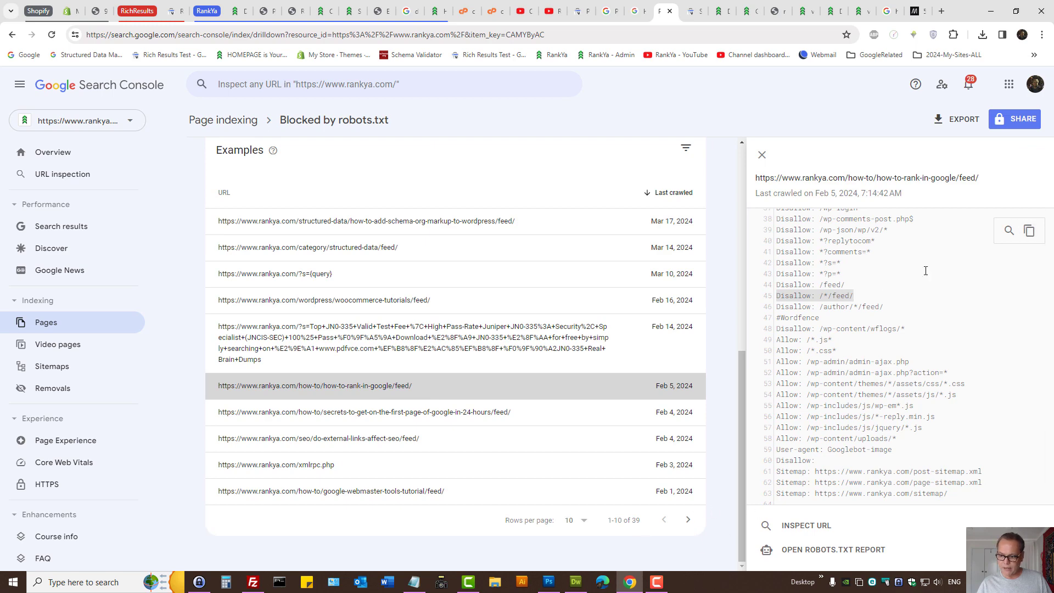
left_click(991, 10)
Paste the site's full rules into robots.txt and delete both Disallow: /*/feed/ lines.
key("ctrl+a")
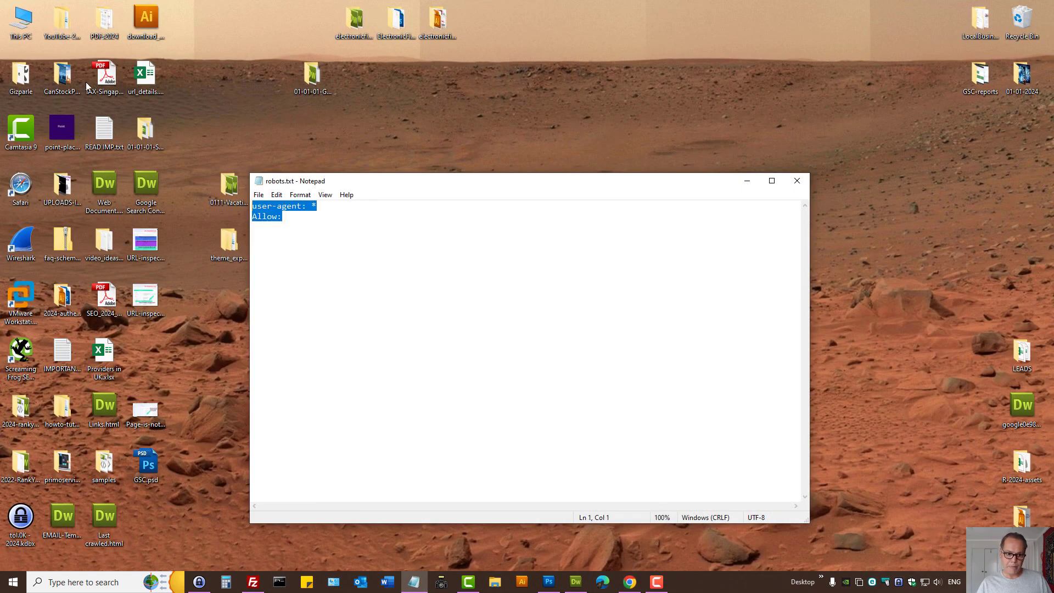
key("ctrl+v")
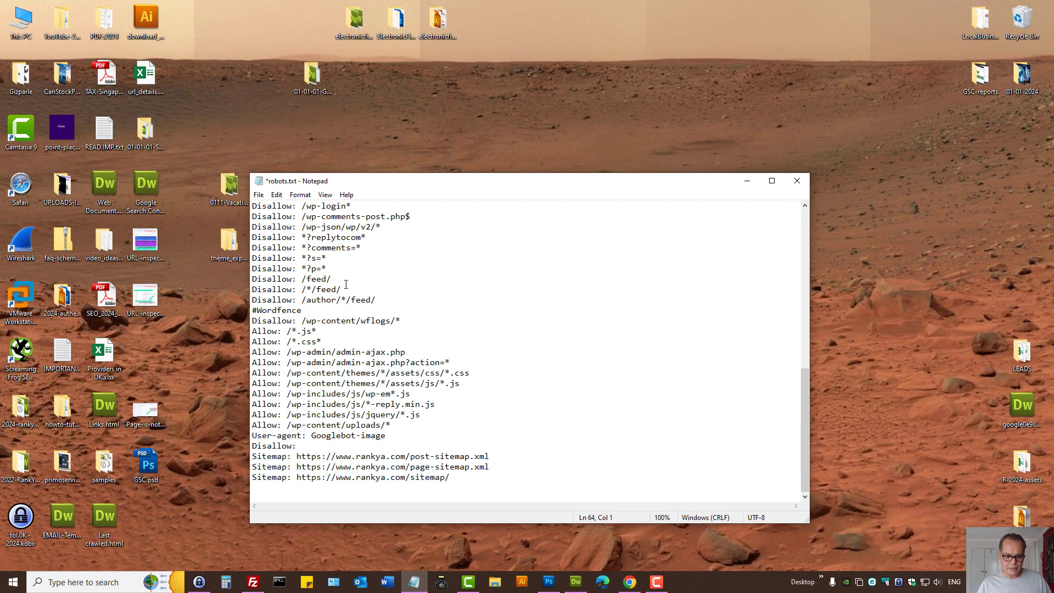
left_click_drag(342, 291, 252, 290)
key("BackSpace")
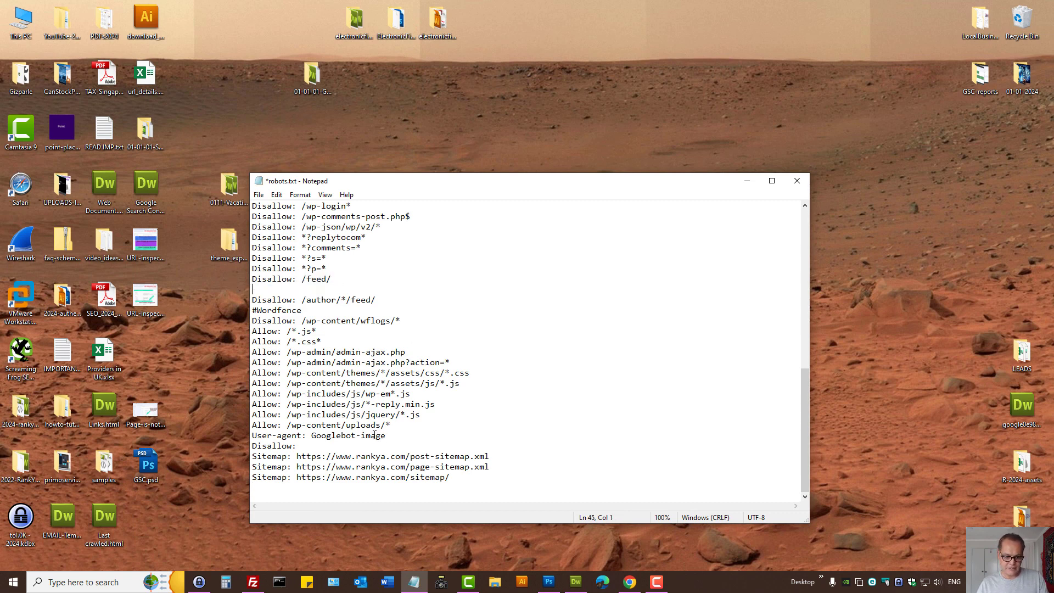
scroll(373, 428, "up", 10)
scroll(363, 345, "up", 2)
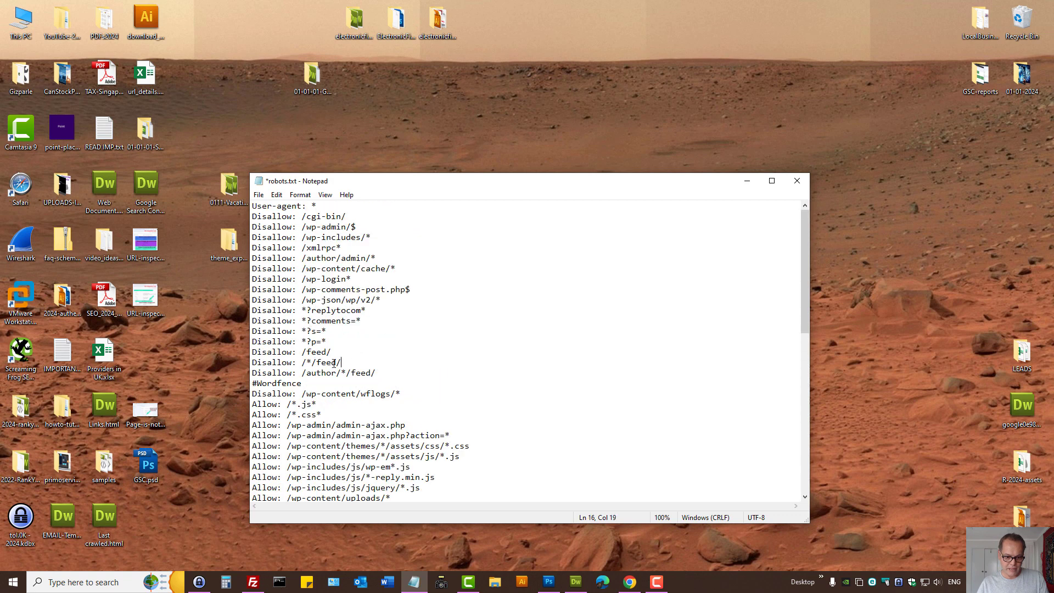
key("shift+Home")
key("BackSpace")
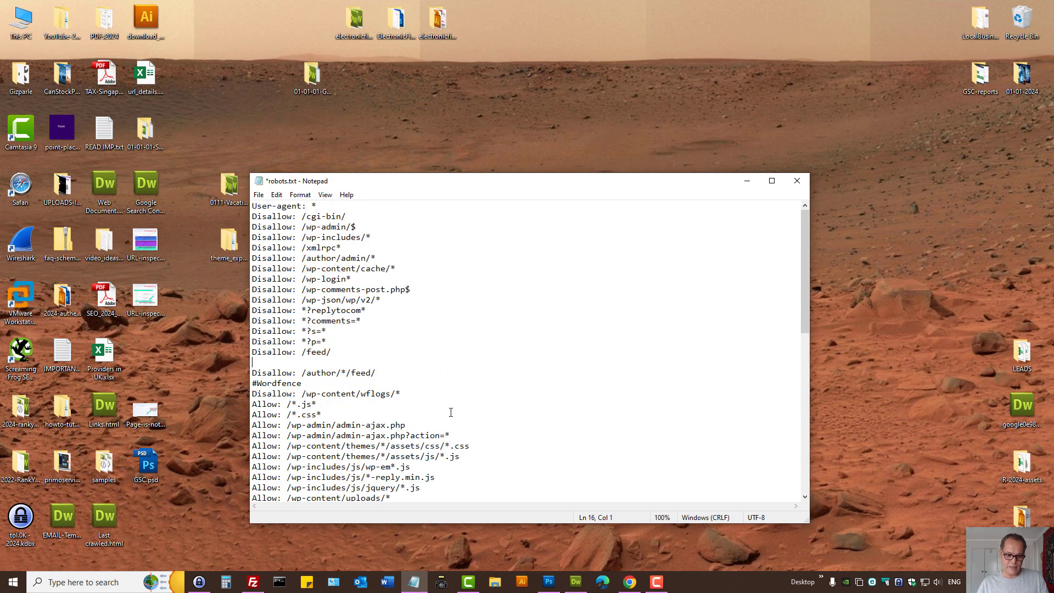
Save robots.txt in Notepad and return to Search Console in Chrome.
left_click(258, 195)
left_click(278, 243)
left_click(391, 302)
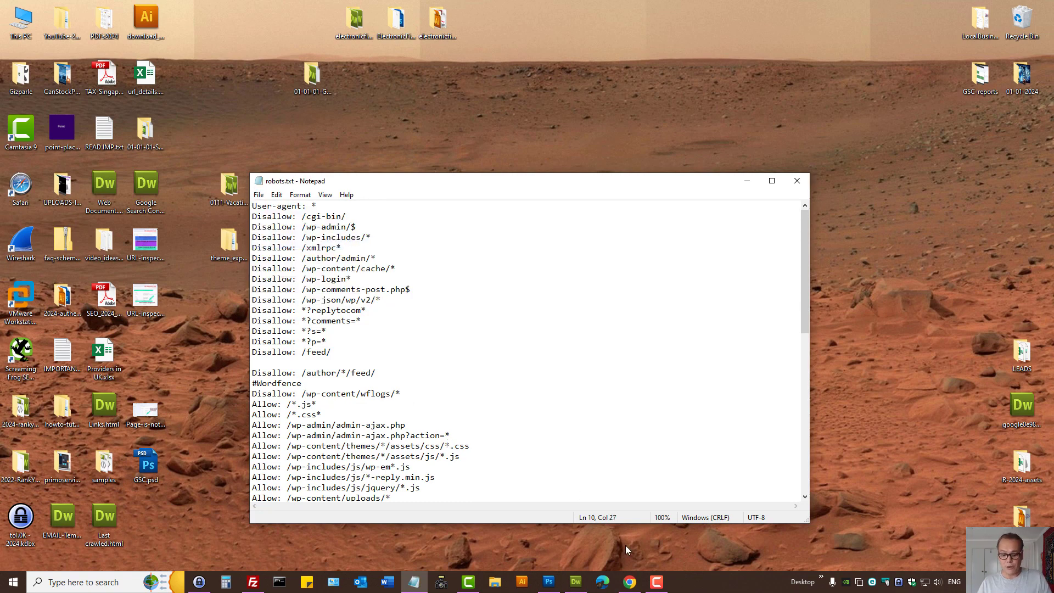
left_click(629, 581)
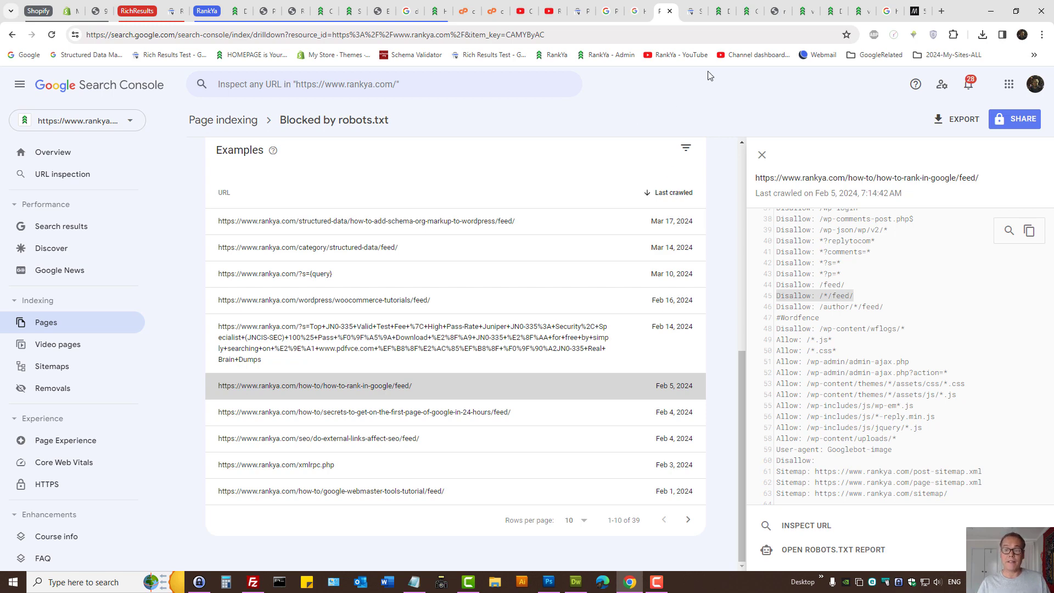
left_click(732, 9)
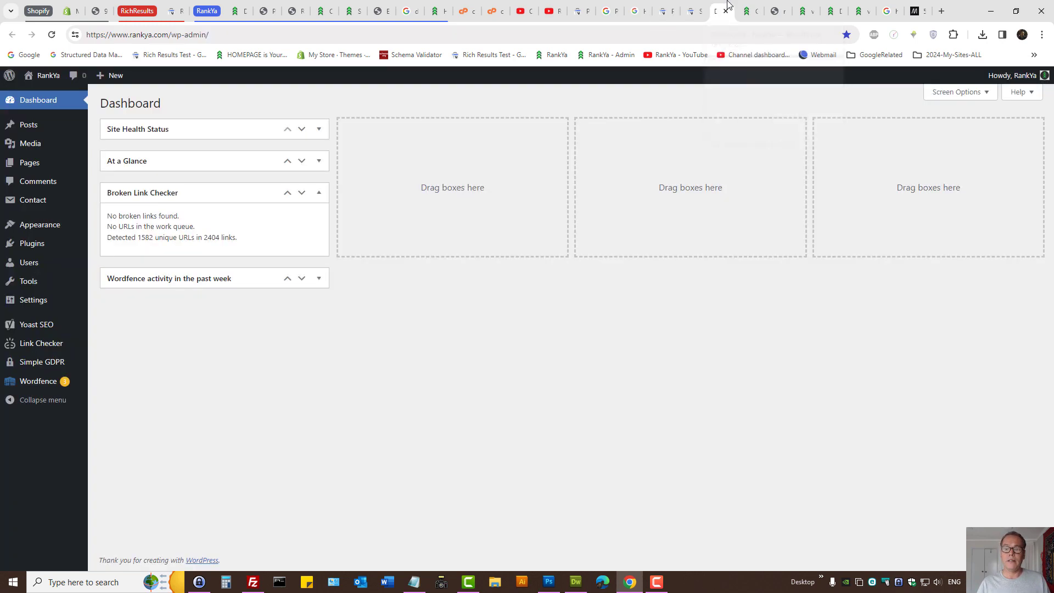
left_click(741, 6)
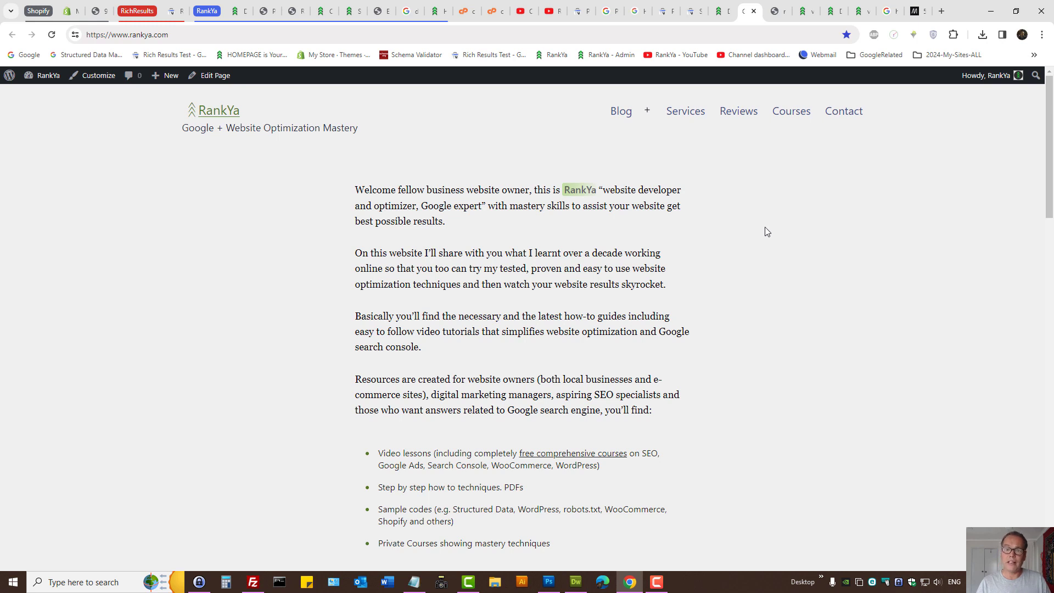
Review the Page indexing report's 'Why pages aren't indexed' reasons, ending on RankYa's YouTube channel.
left_click(551, 11)
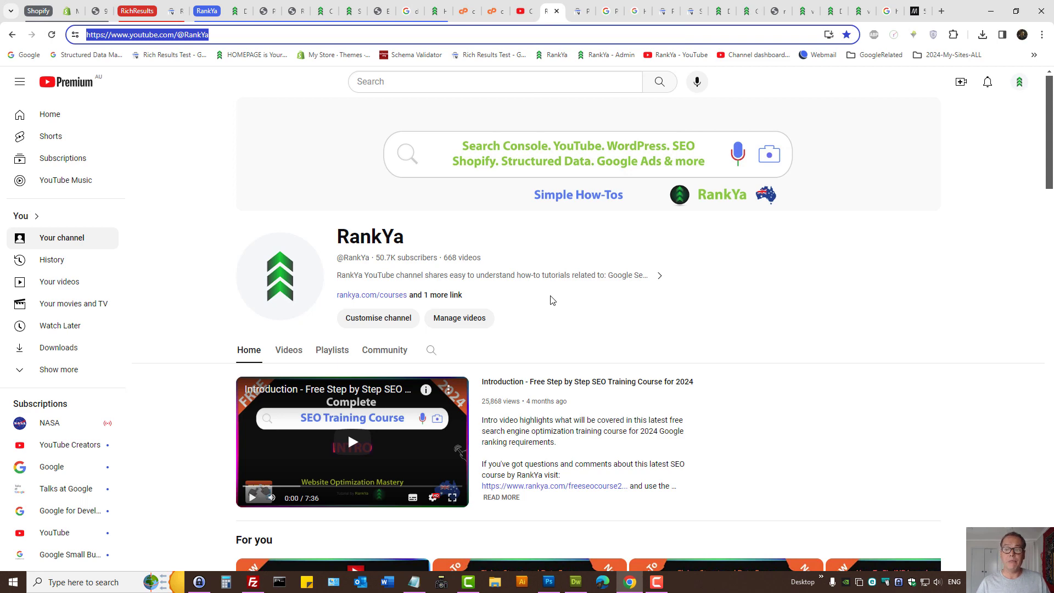
left_click(661, 11)
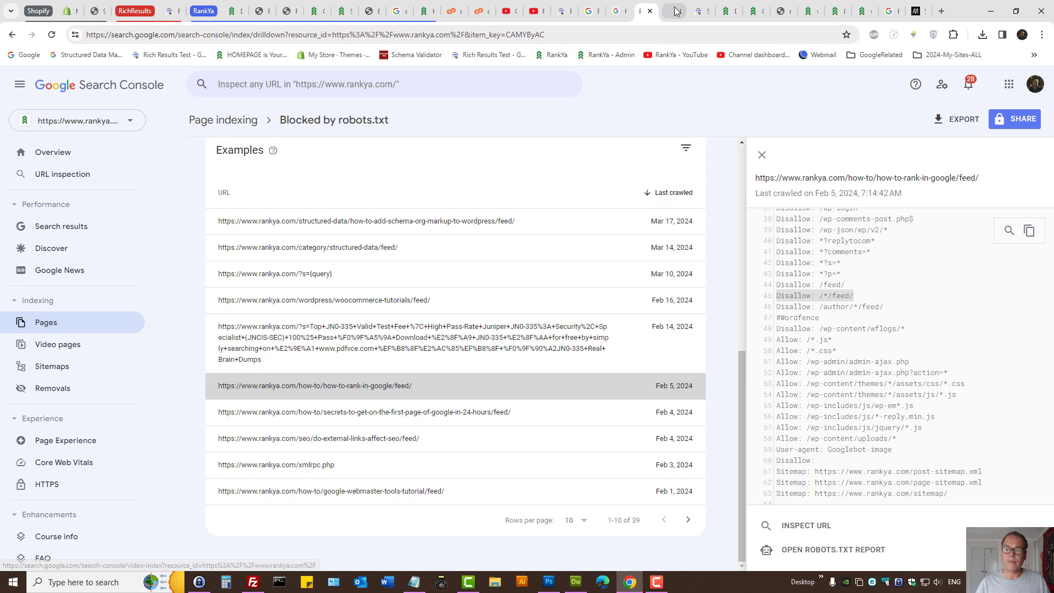
left_click(675, 11)
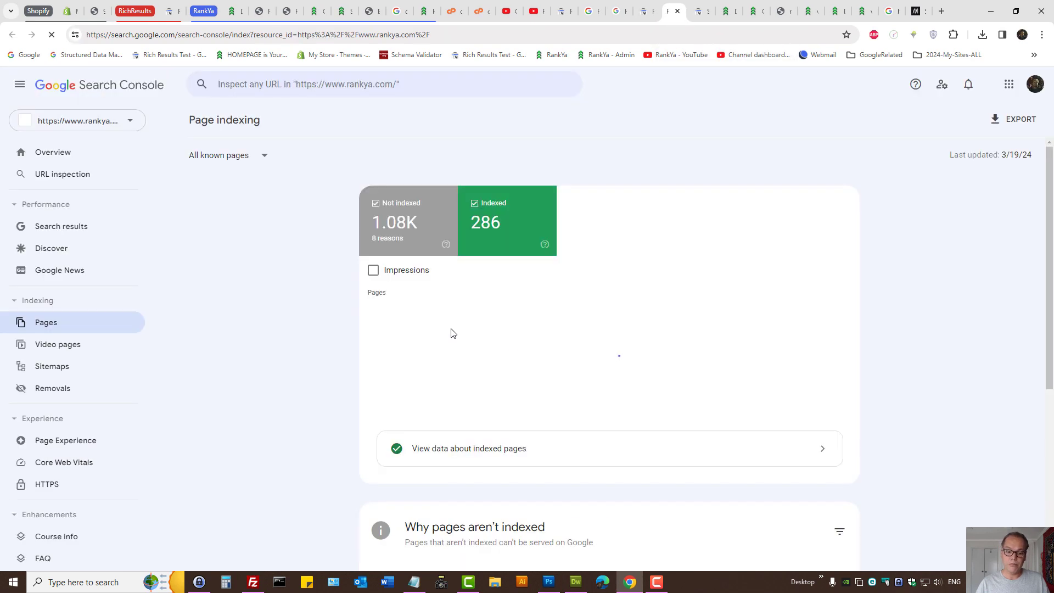
scroll(453, 333, "down", 5)
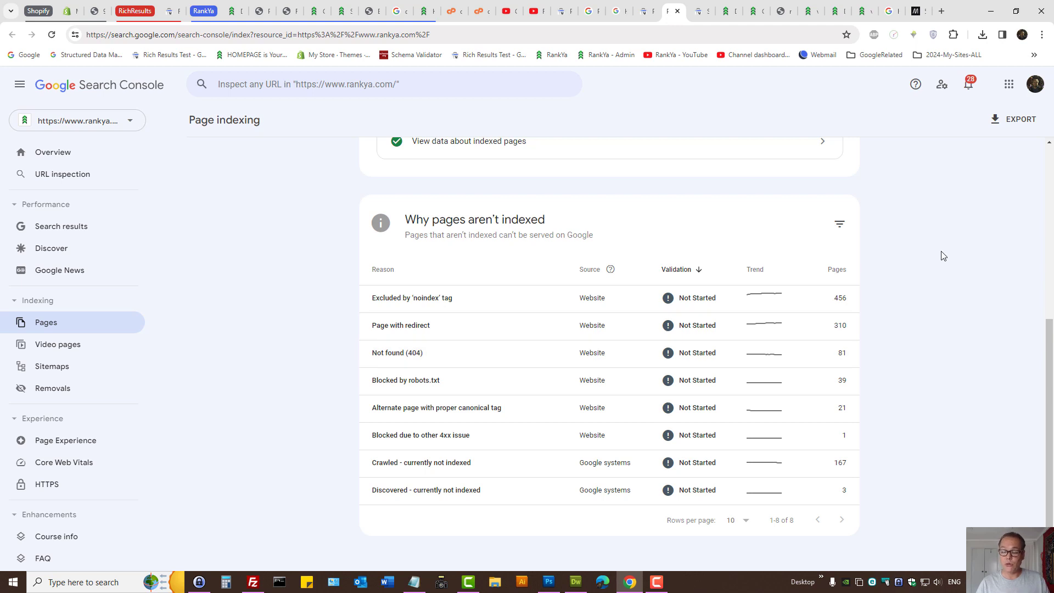
key("ctrl+shift+Tab")
key("ctrl+shift+Tab")
key("ctrl+shift+Tab")
key("ctrl+shift+Tab")
key("ctrl+shift+Tab")
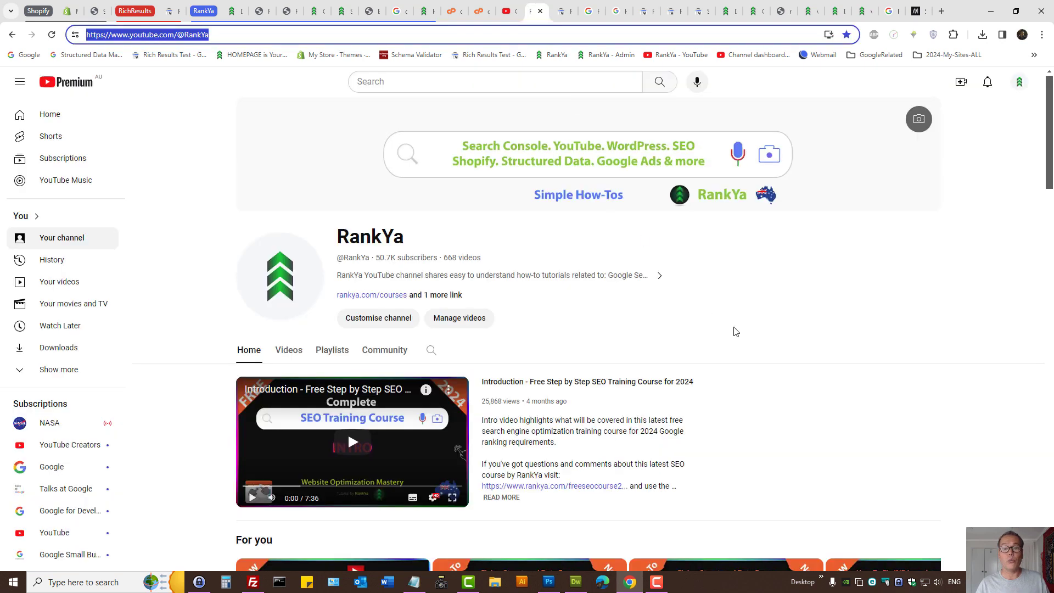